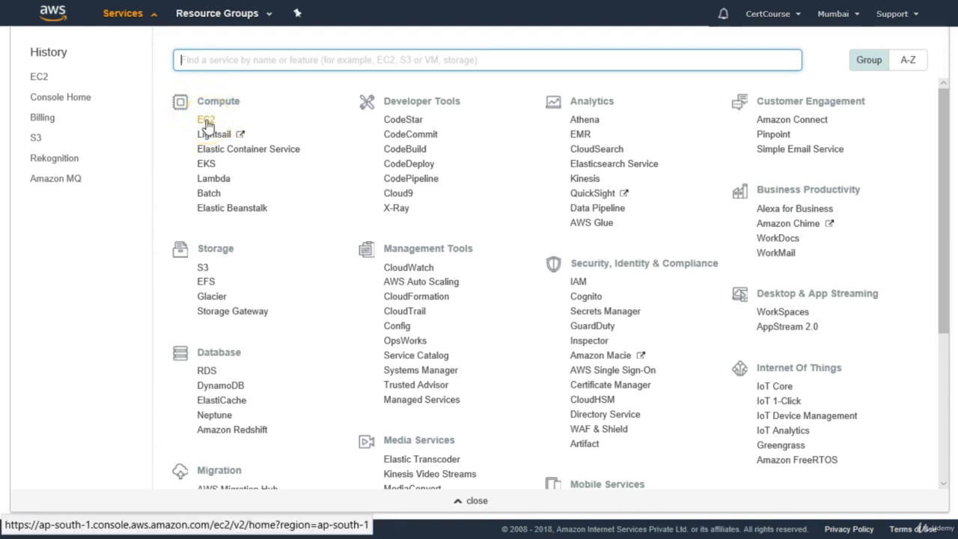
Start launching an EC2 instance, limit the images to free tier only and choose Microsoft Windows Server 2016 Base.
click(207, 121)
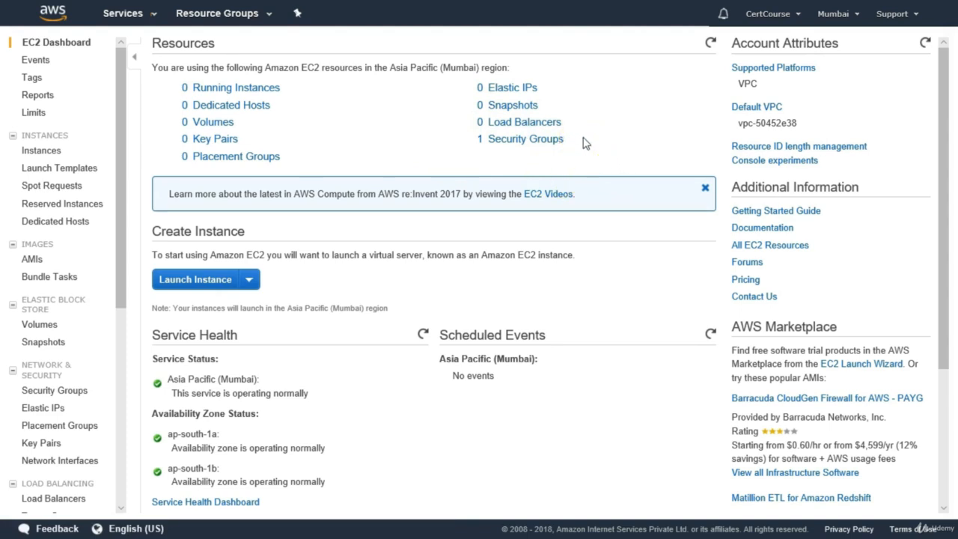
click(201, 285)
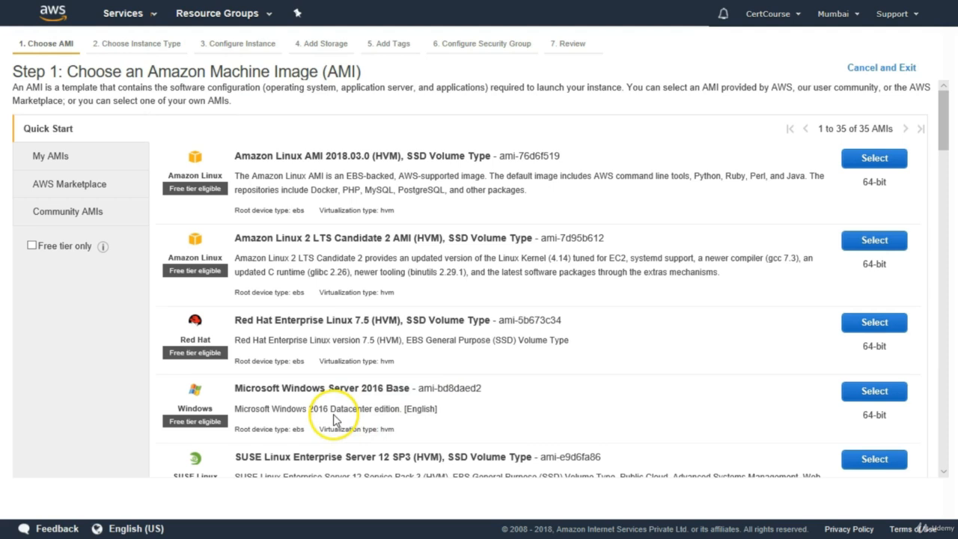
click(31, 247)
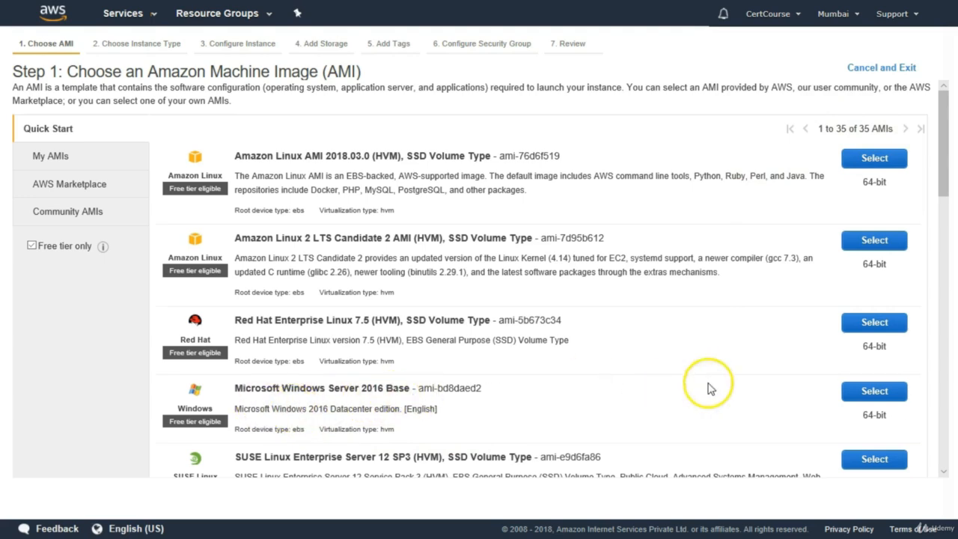
click(861, 390)
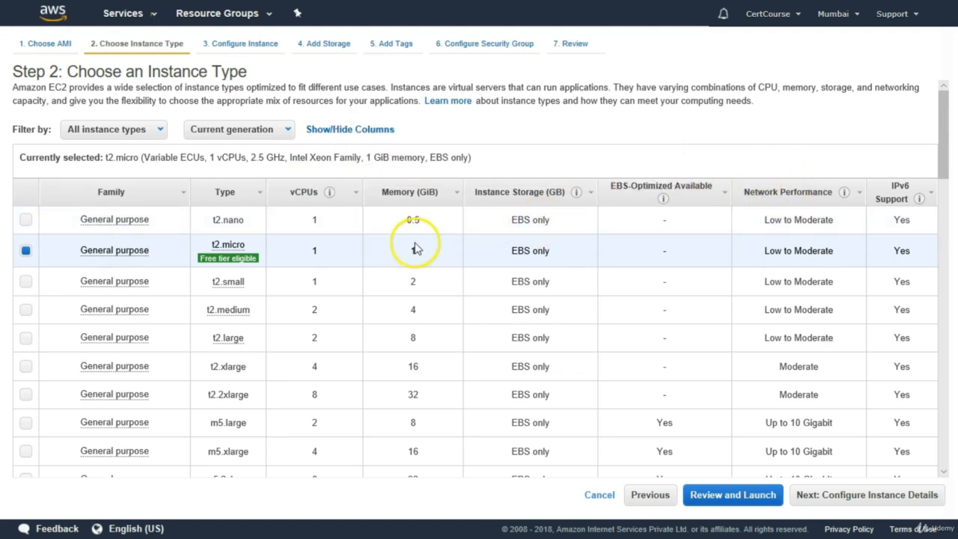
Choose the free tier eligible t2.micro instance type and continue to the instance details.
click(354, 242)
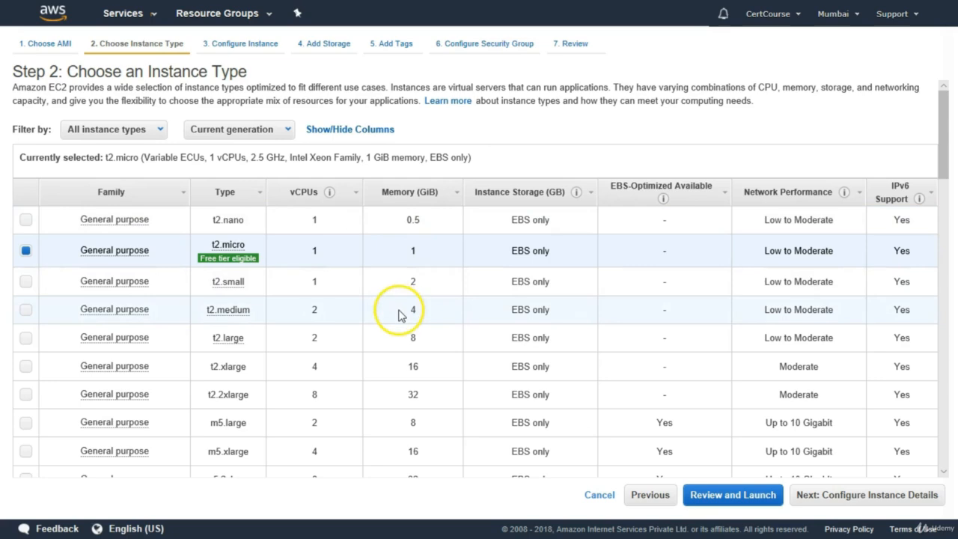
mouse_move(201, 267)
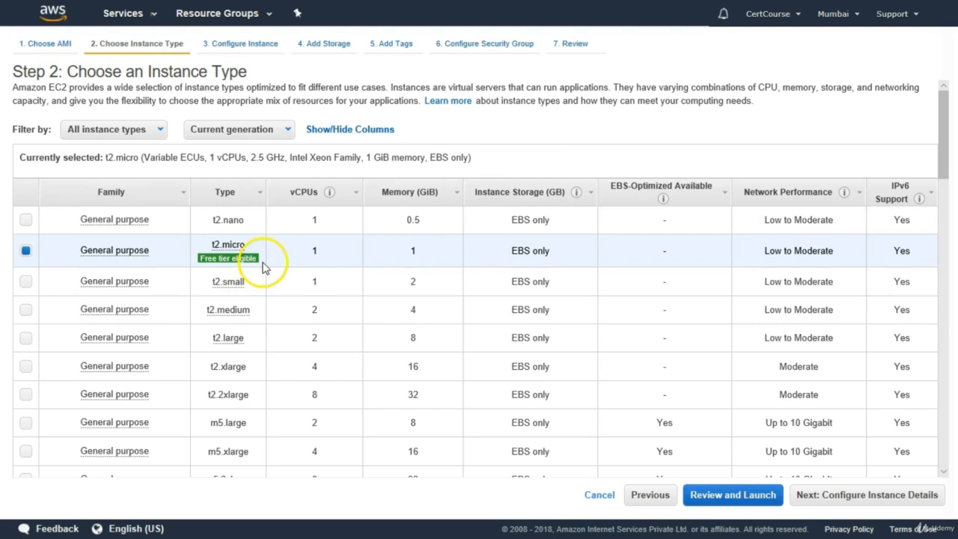
click(861, 497)
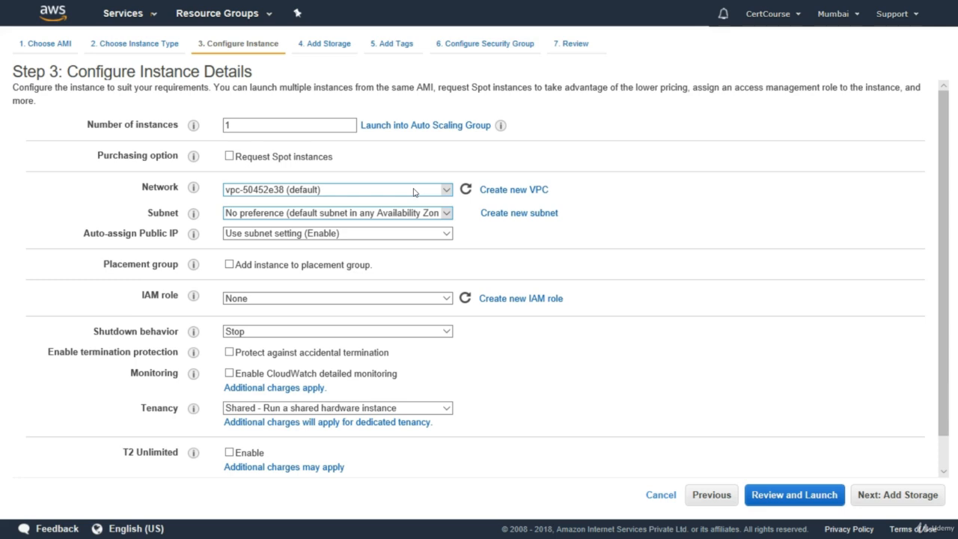
Examine the subnet choices and the placement group options, keeping No preference and leaving the instance out of any placement group.
click(432, 215)
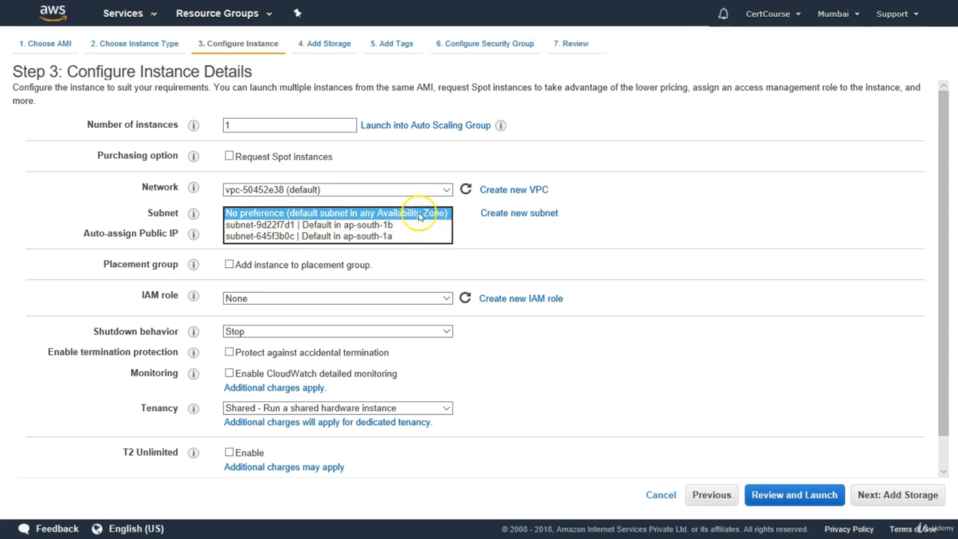
click(421, 214)
click(419, 215)
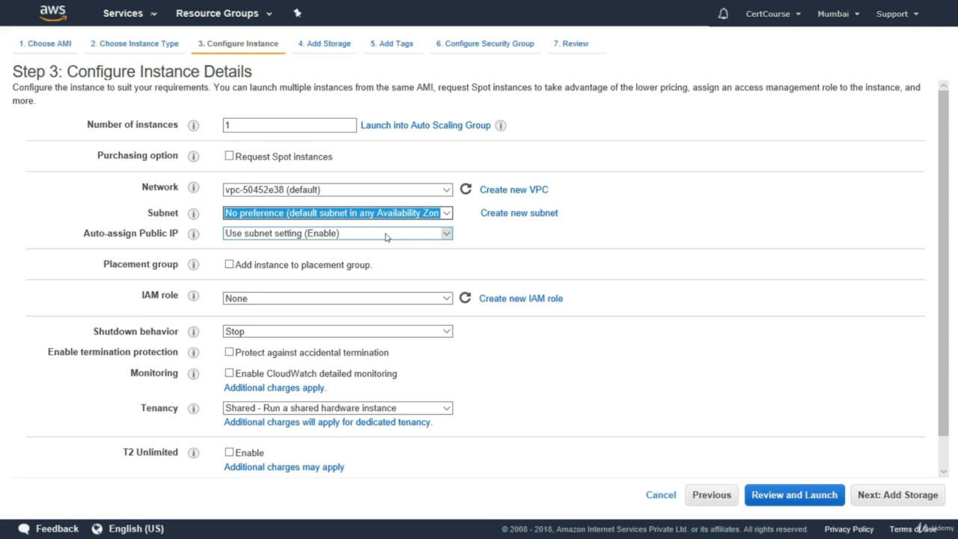
click(230, 265)
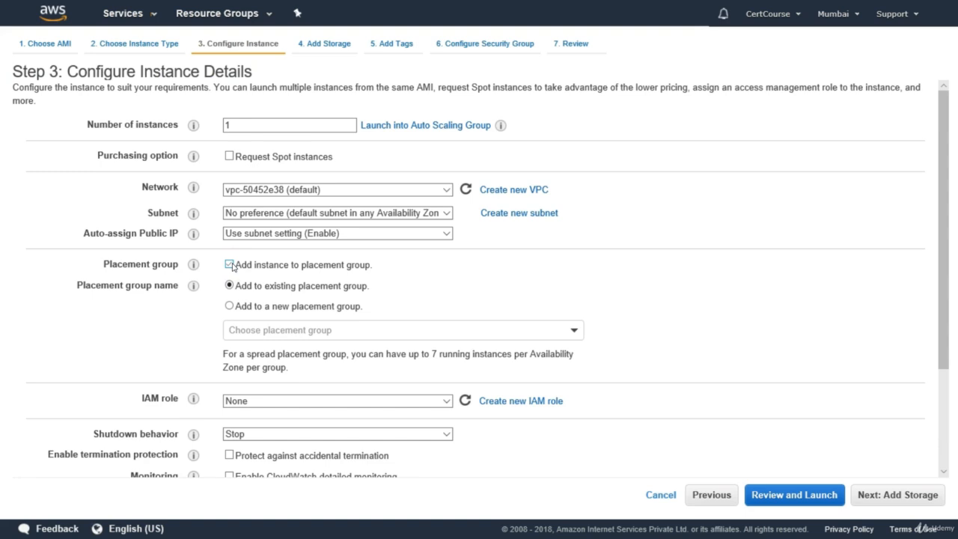
click(229, 265)
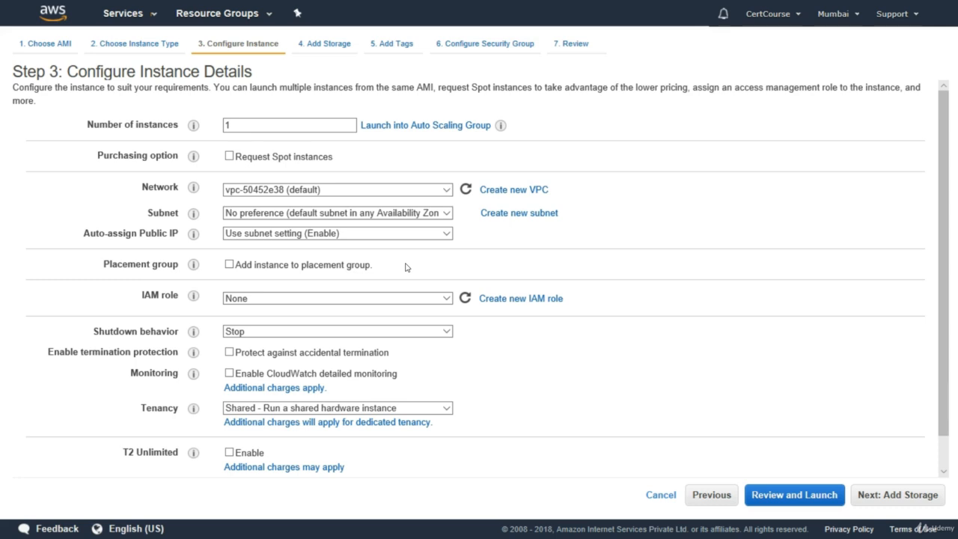
Check the shutdown behavior choices and choose Stop, leaving the IAM role at None.
click(409, 299)
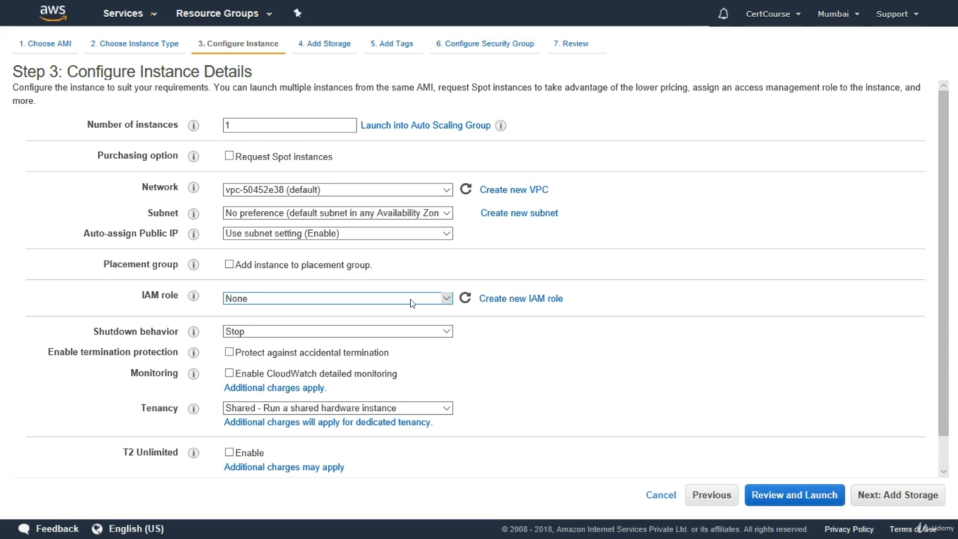
click(421, 329)
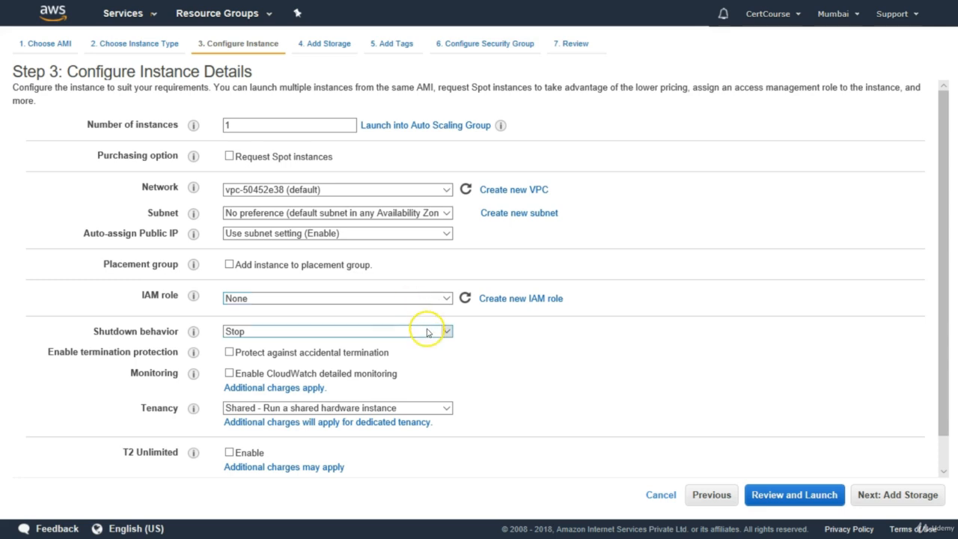
click(291, 331)
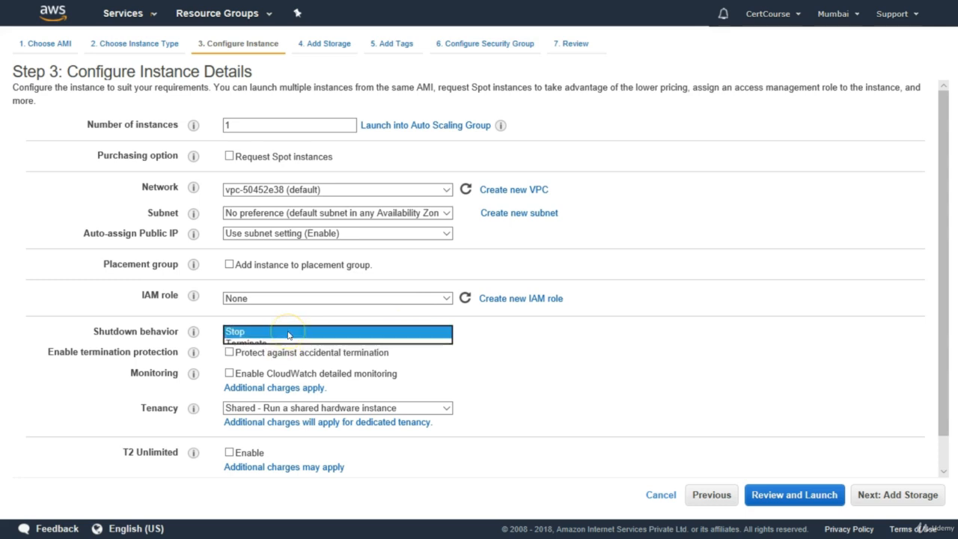
click(280, 330)
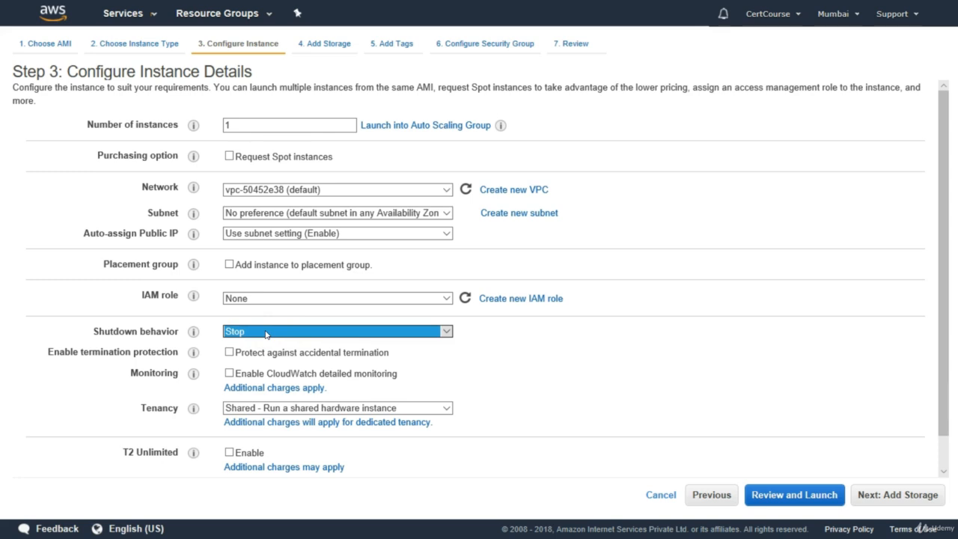
click(265, 333)
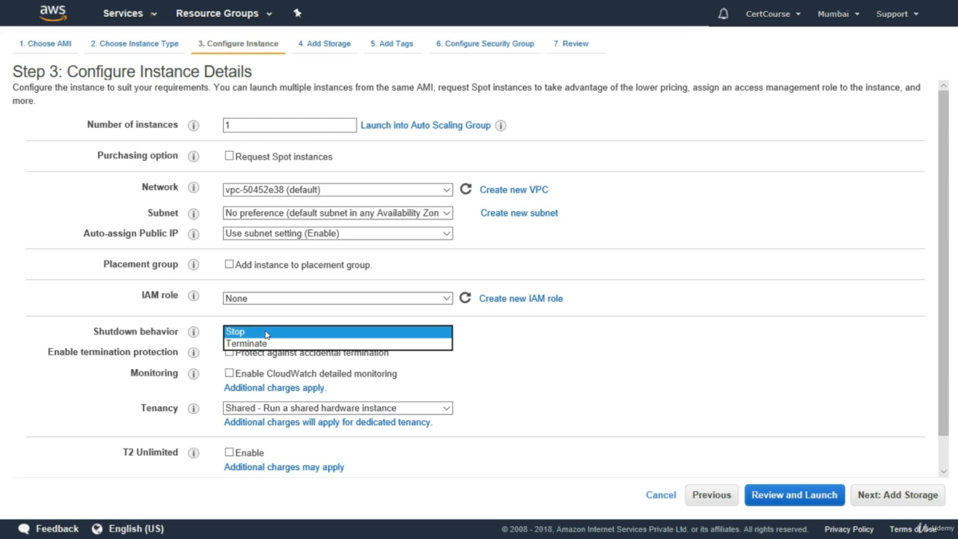
click(266, 333)
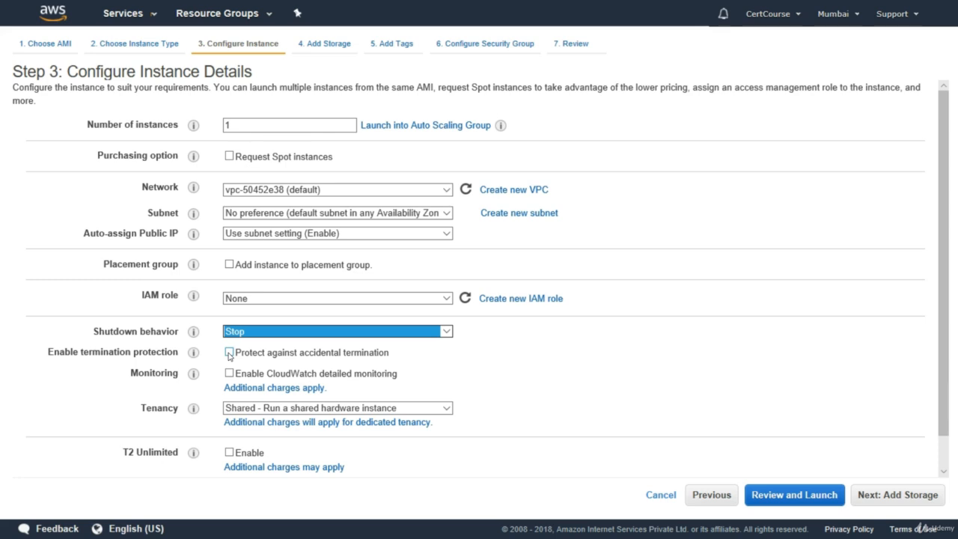
Enable protection against accidental termination, keep the tenancy on Shared - Run a shared hardware instance and proceed to the storage settings.
click(229, 353)
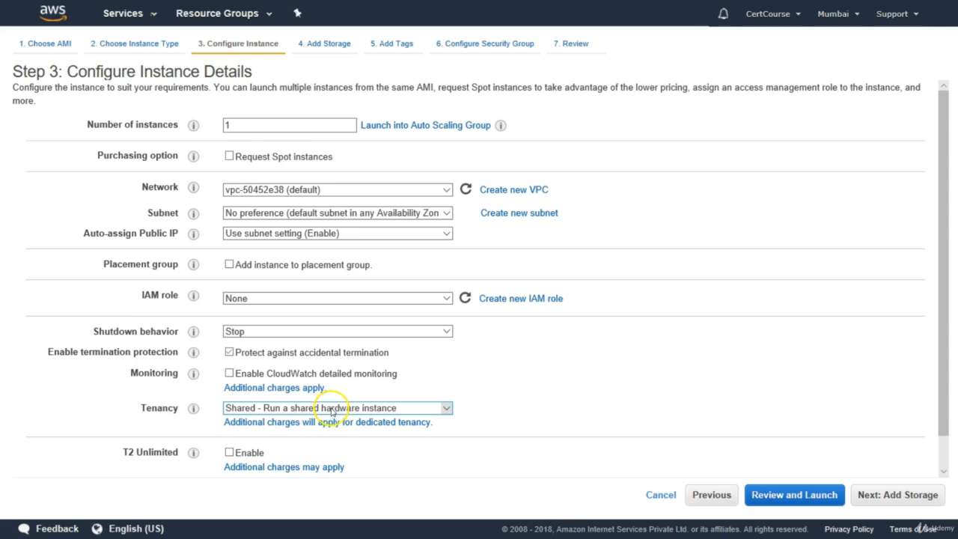
click(395, 412)
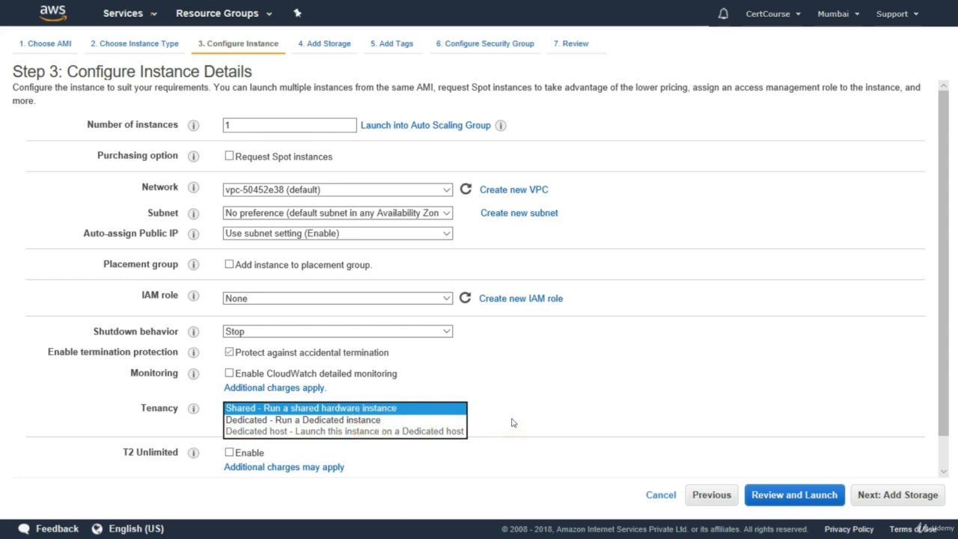
click(437, 414)
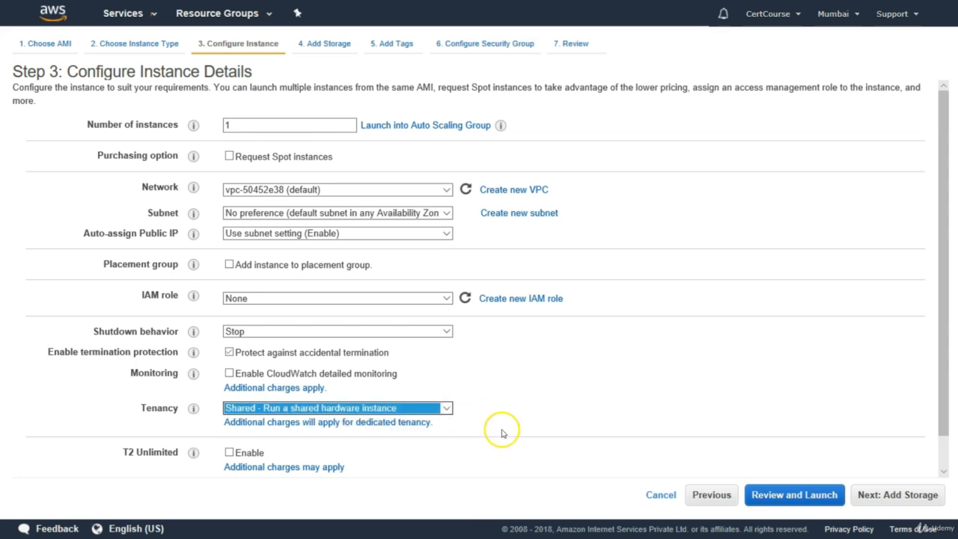
mouse_move(194, 454)
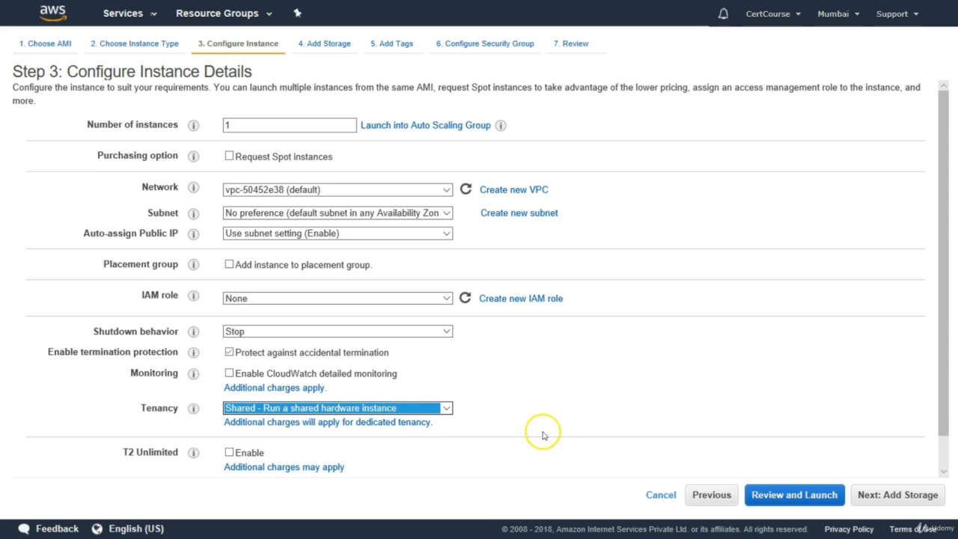
click(898, 498)
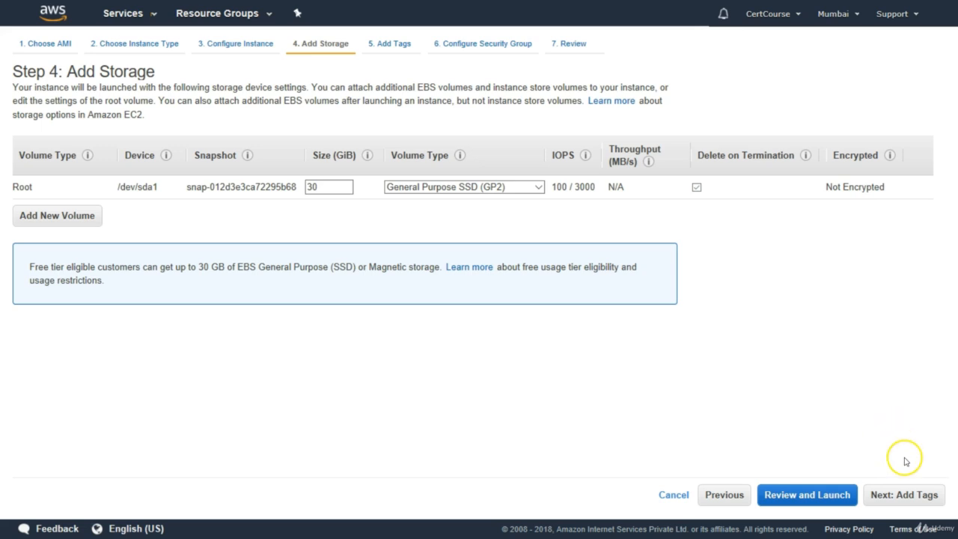
Accept the default storage and add a tag with key Name and value MyFirstServer to the instance.
click(902, 494)
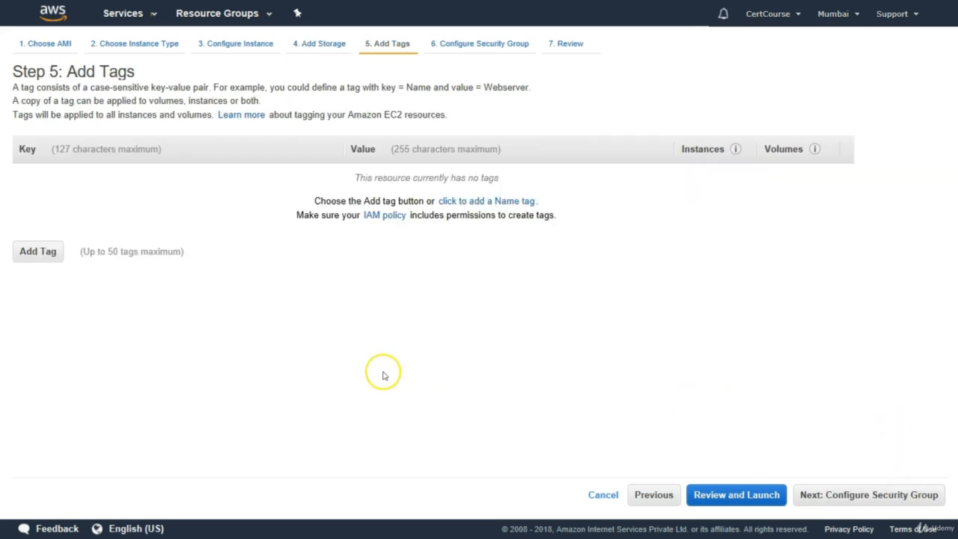
click(31, 254)
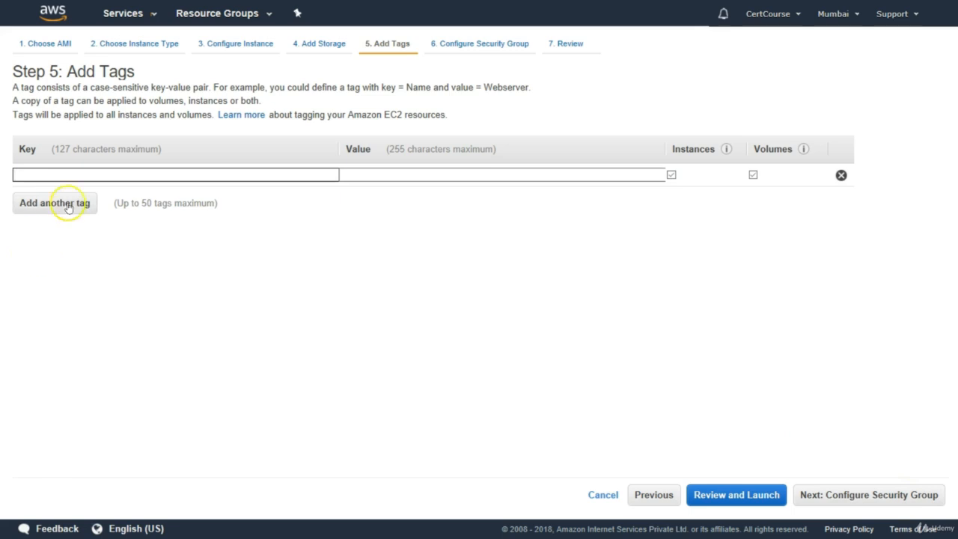
text(Name)
key(Tab)
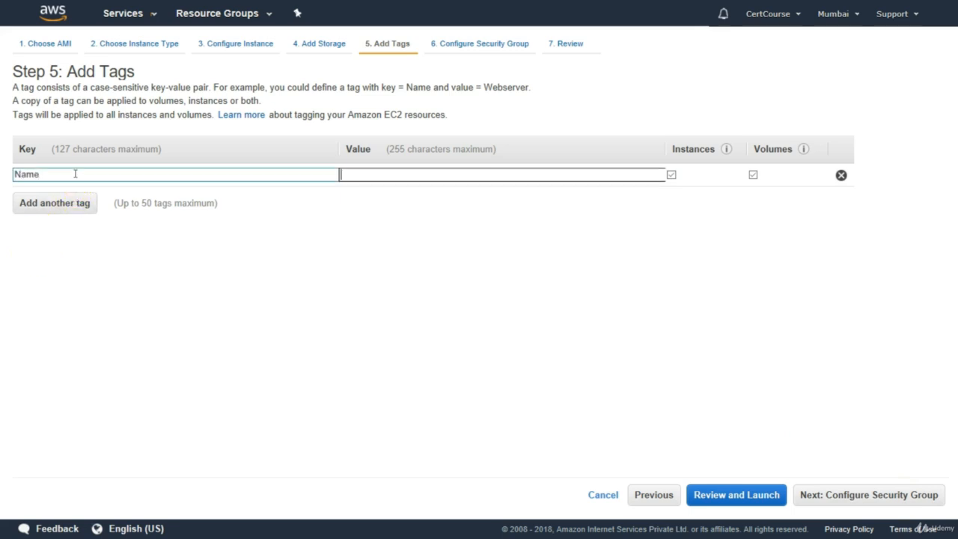
text(MyFirstServer)
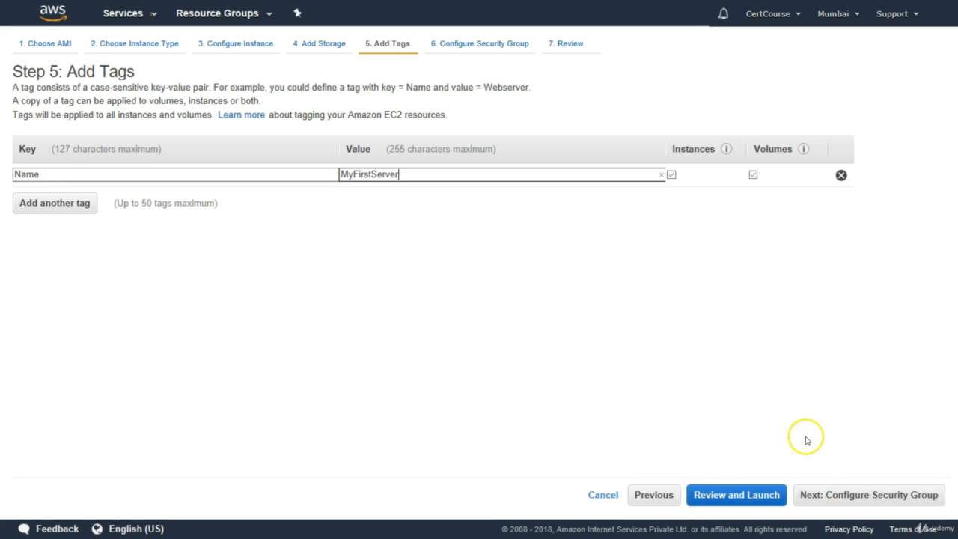
click(827, 496)
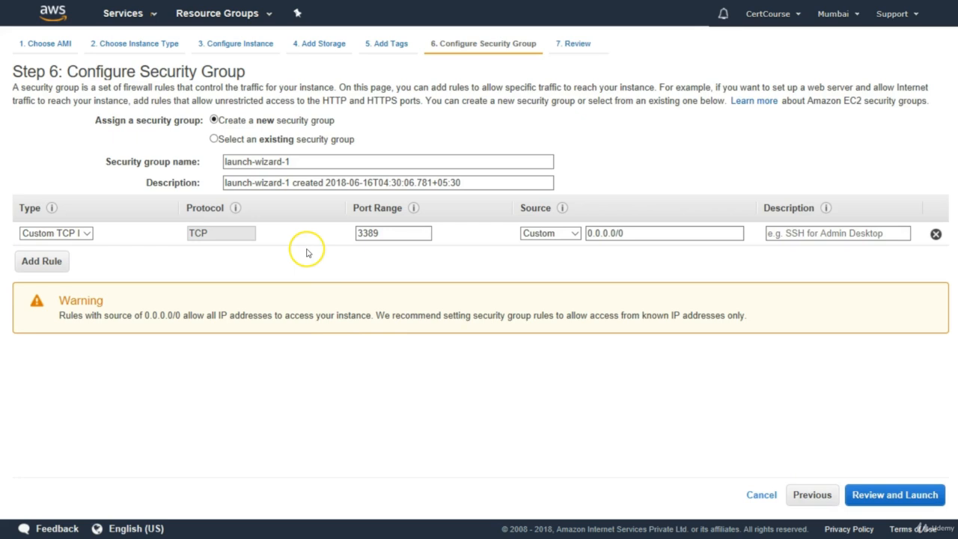
Name the new security group MySG, keeping its default description.
click(296, 161)
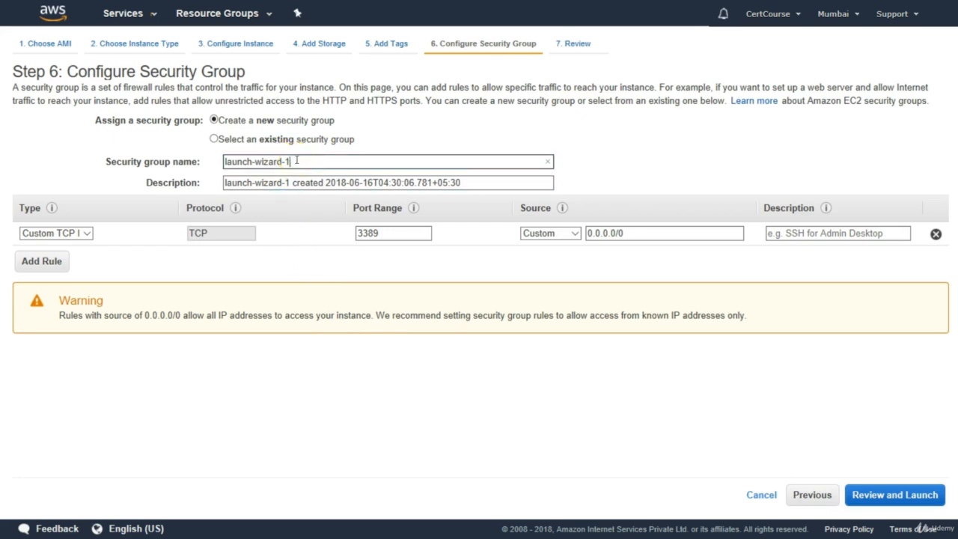
key(BackSpace)
key(BackSpace)
key(BackSpace)
key(BackSpace)
key(BackSpace)
key(BackSpace)
key(BackSpace)
key(BackSpace)
key(BackSpace)
key(BackSpace)
key(BackSpace)
key(BackSpace)
key(BackSpace)
key(BackSpace)
key(BackSpace)
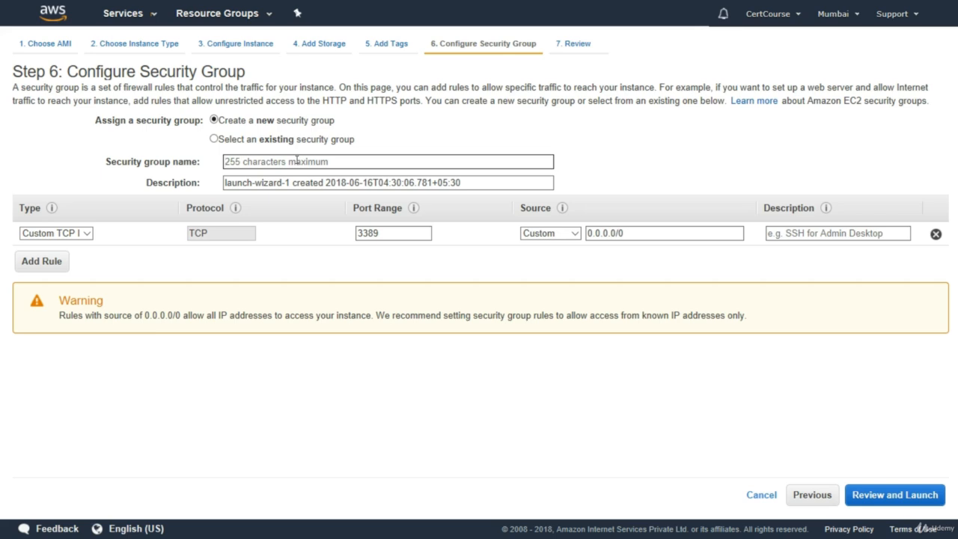
text(mySG)
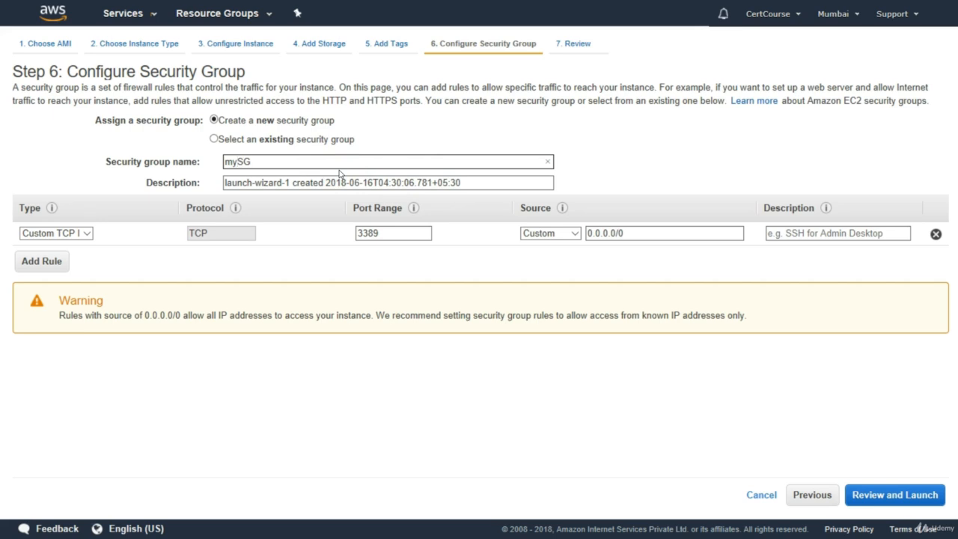
key(BackSpace)
key(BackSpace)
text(My)
click(389, 181)
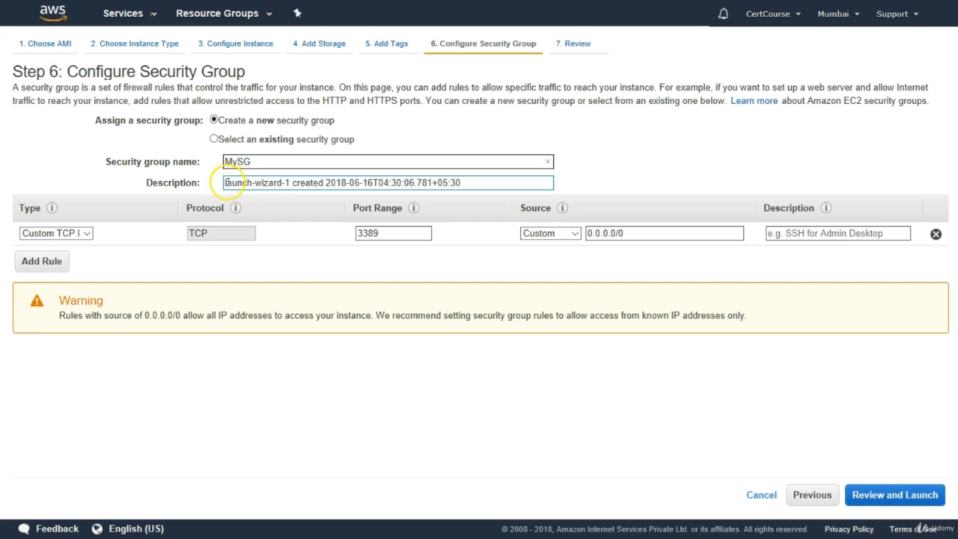
click(225, 182)
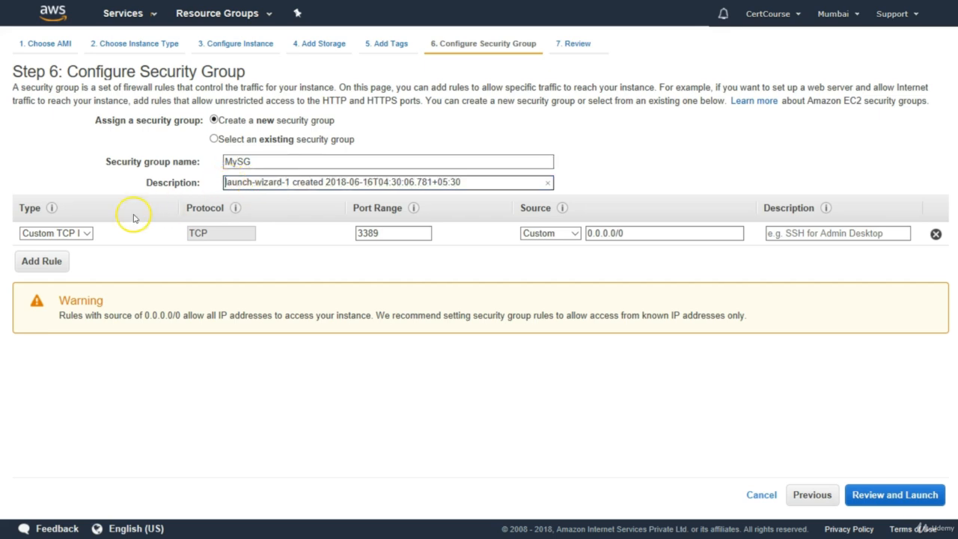
Change the existing inbound rule's type to HTTP and add a second rule of type RDP.
click(87, 233)
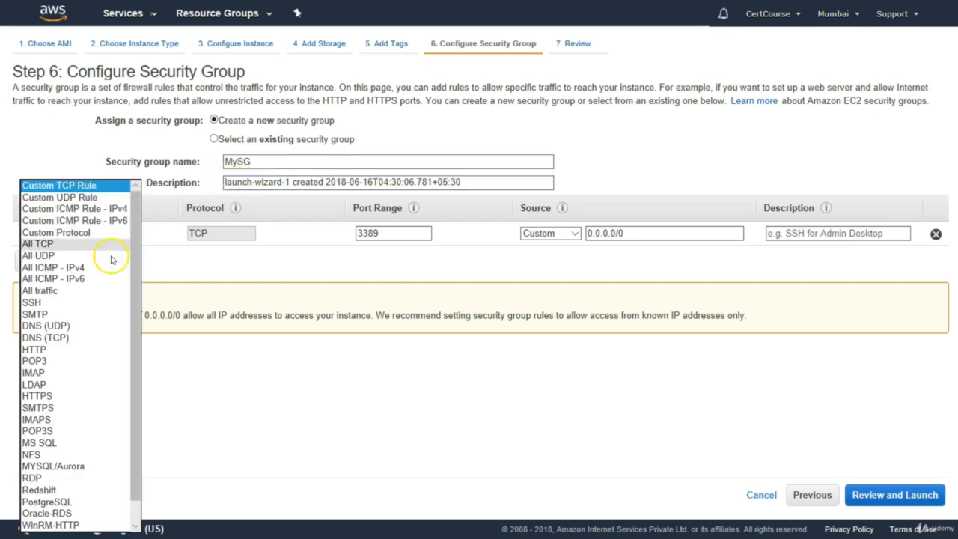
click(73, 350)
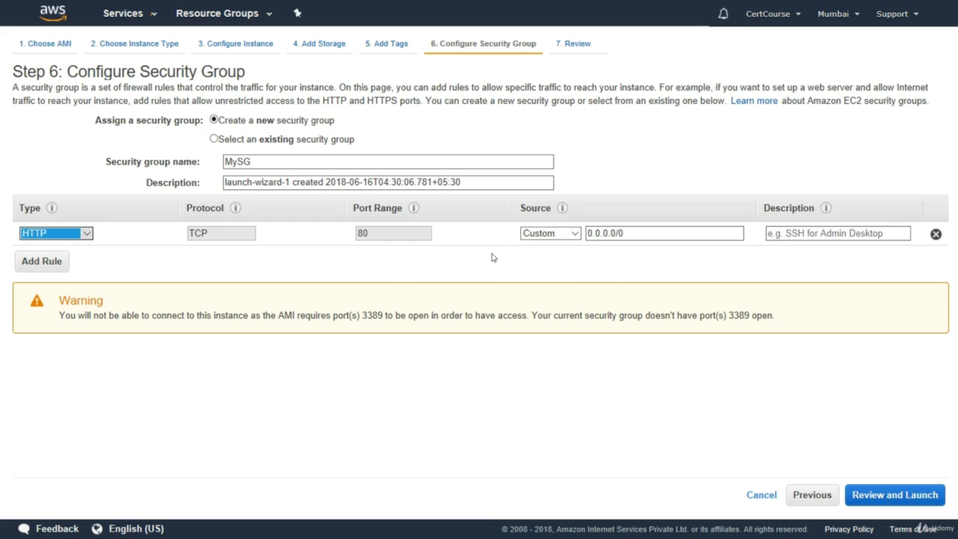
click(31, 268)
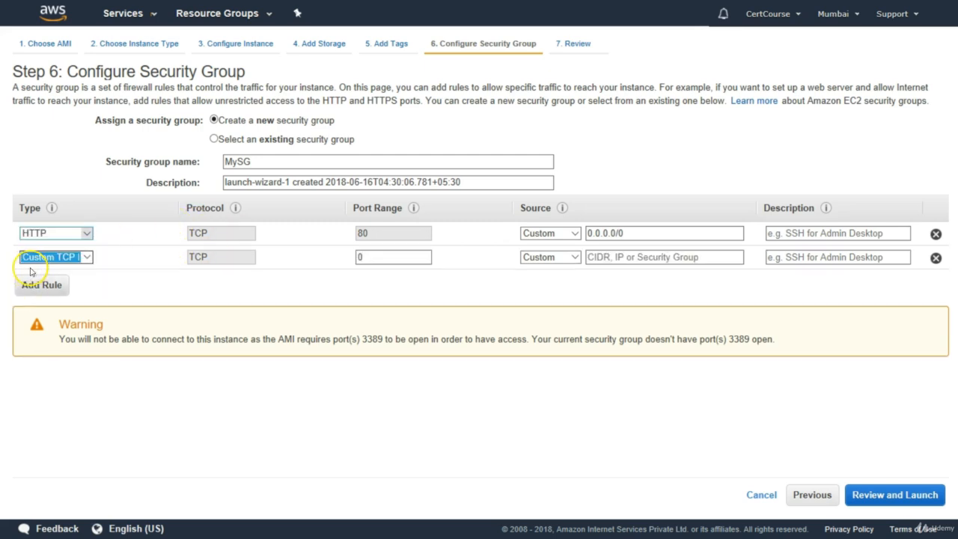
click(87, 258)
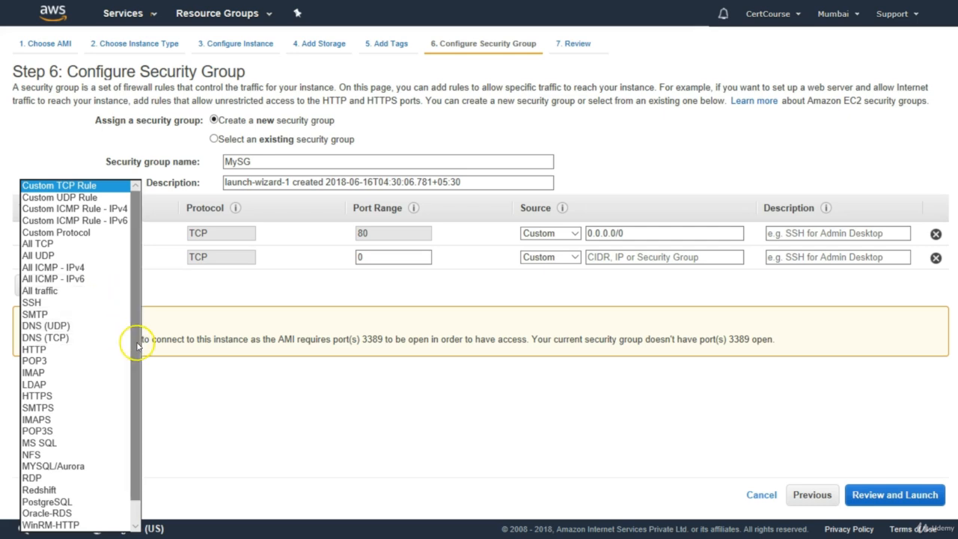
scroll(135, 342, down, 1)
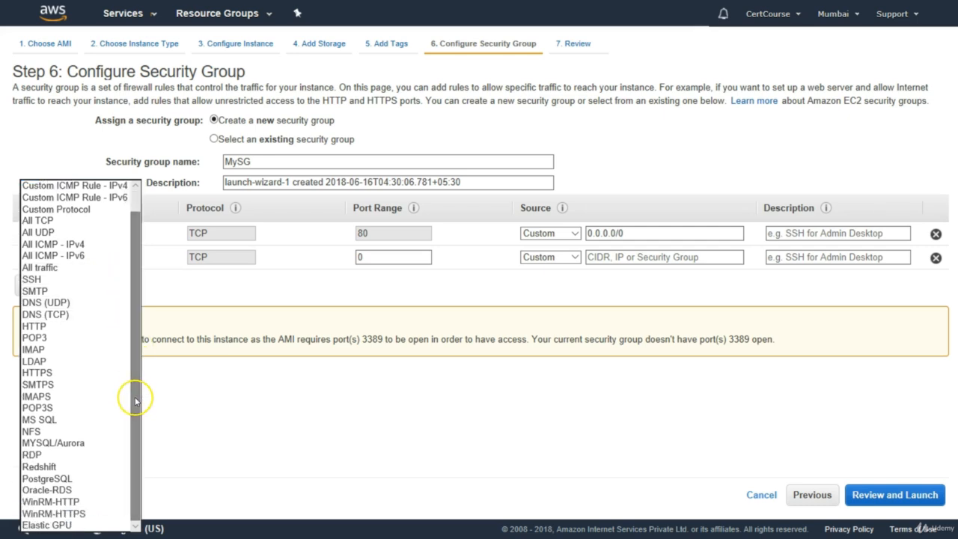
click(72, 459)
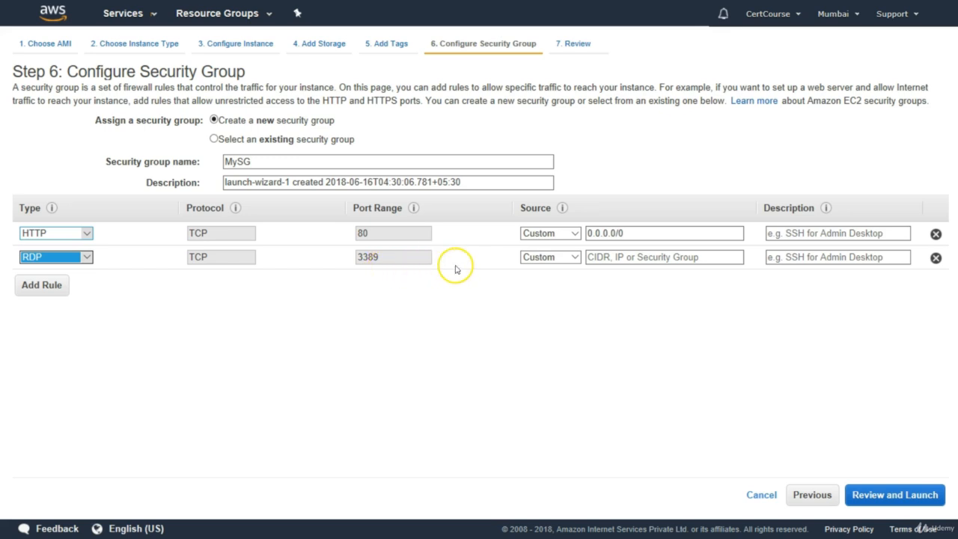
Set the source of both the HTTP and RDP rules to Anywhere.
click(576, 235)
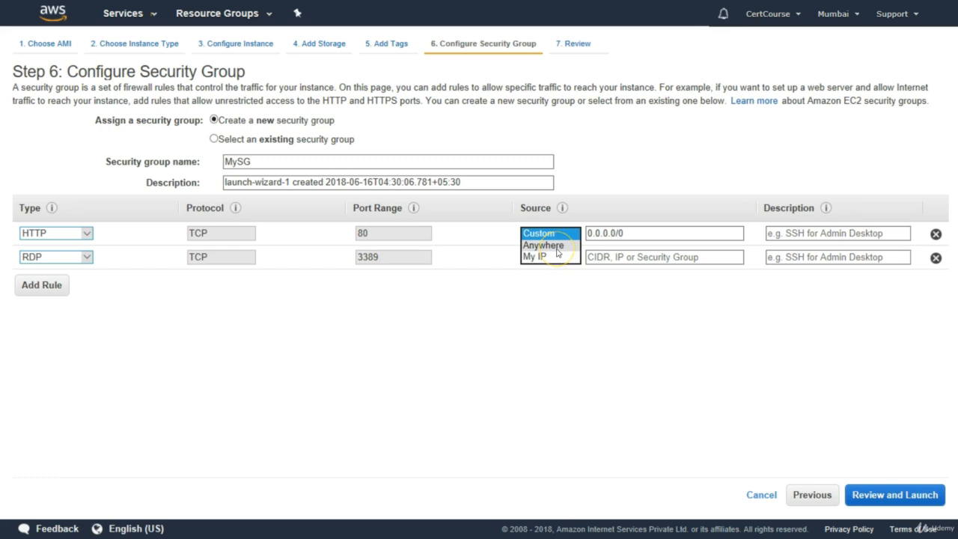
click(560, 246)
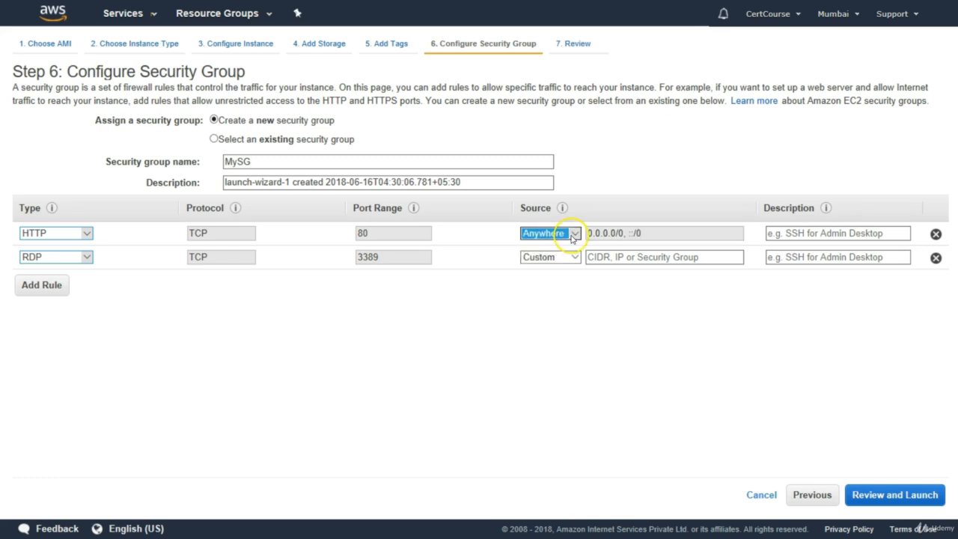
click(574, 236)
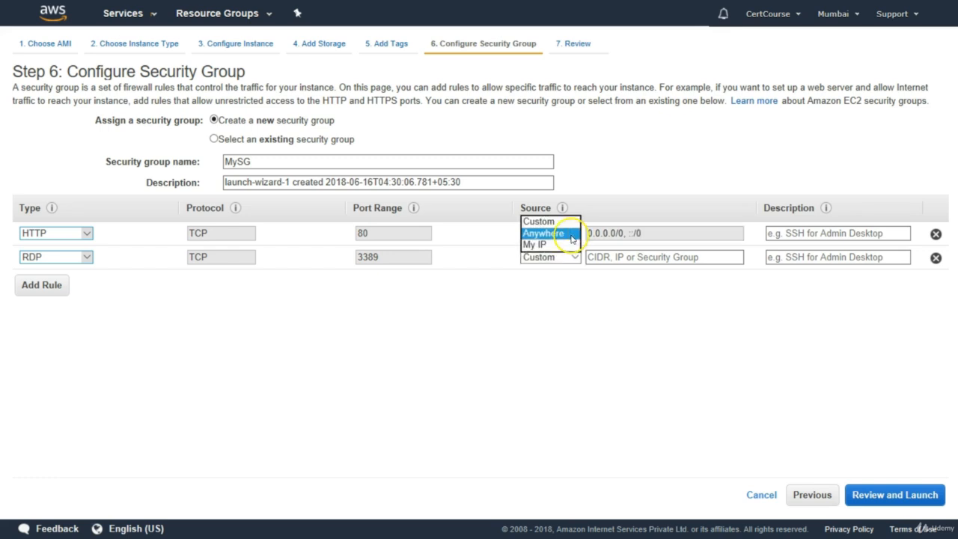
click(577, 276)
click(574, 256)
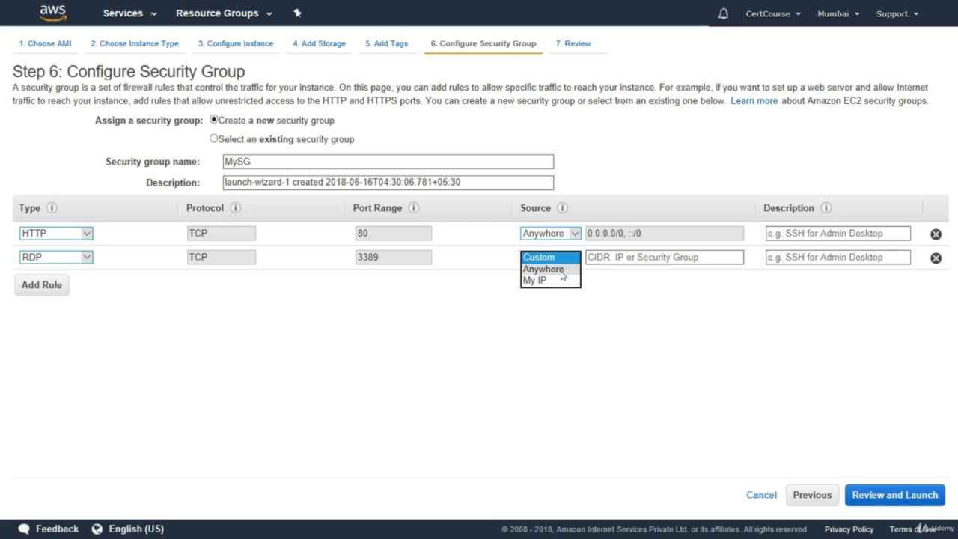
click(562, 269)
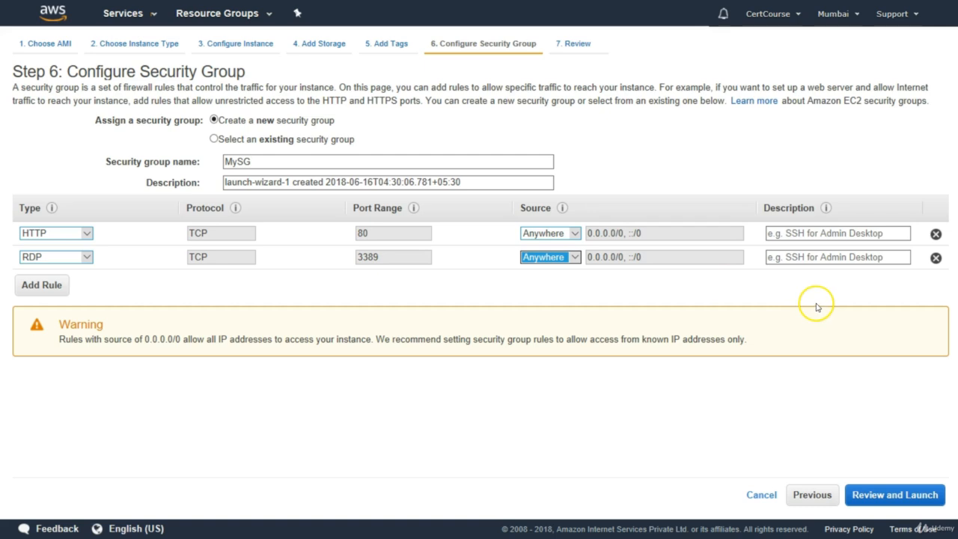
click(818, 450)
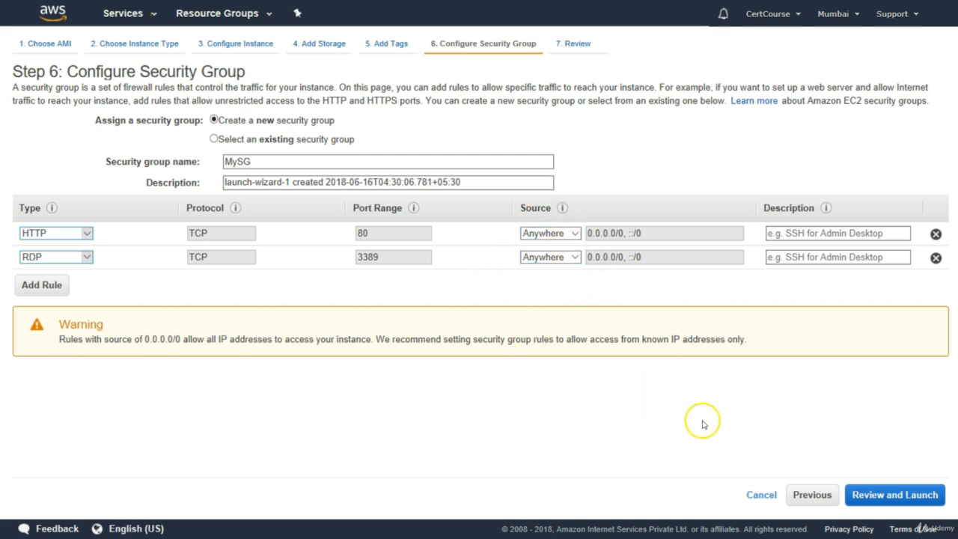
Proceed to the launch review, check the instance and security group details, and continue to the key pair selection.
click(893, 499)
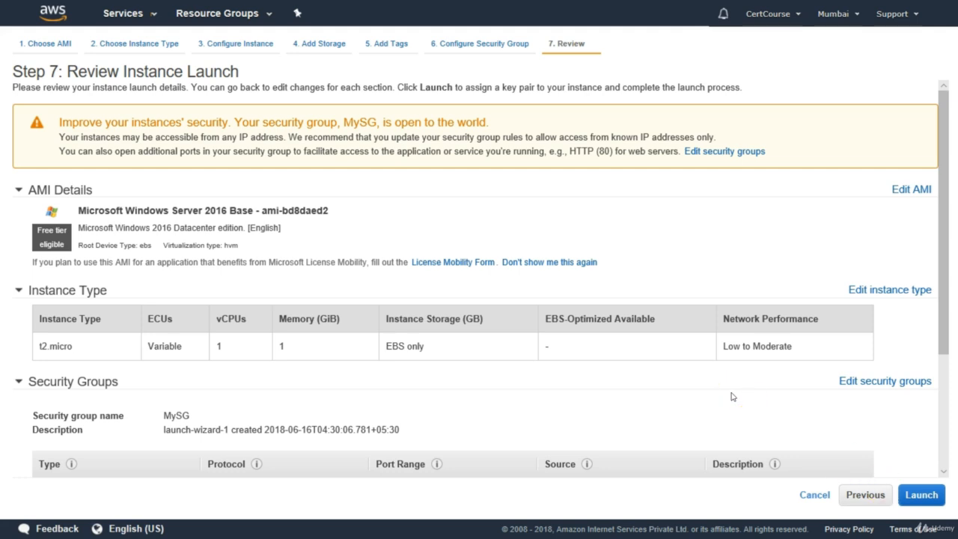
click(943, 168)
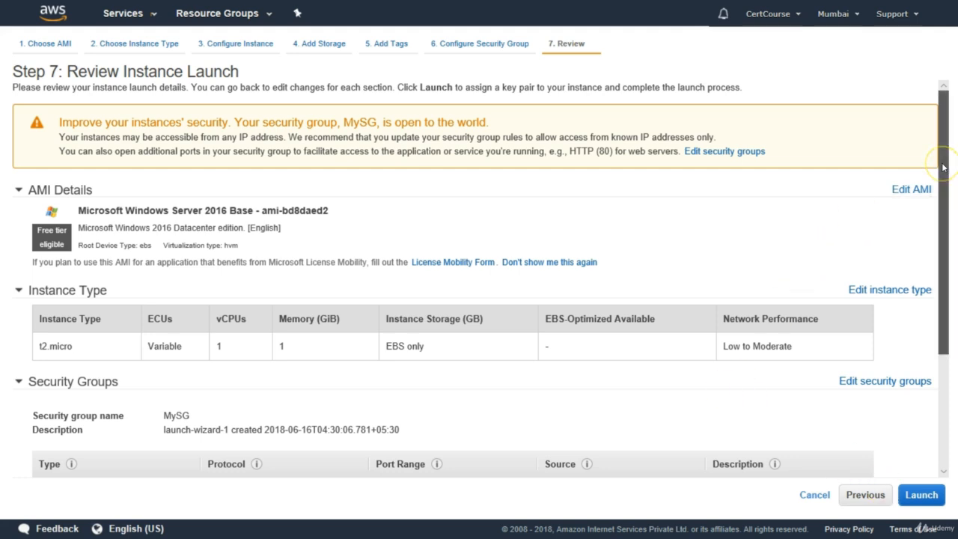
drag(943, 168, 946, 291)
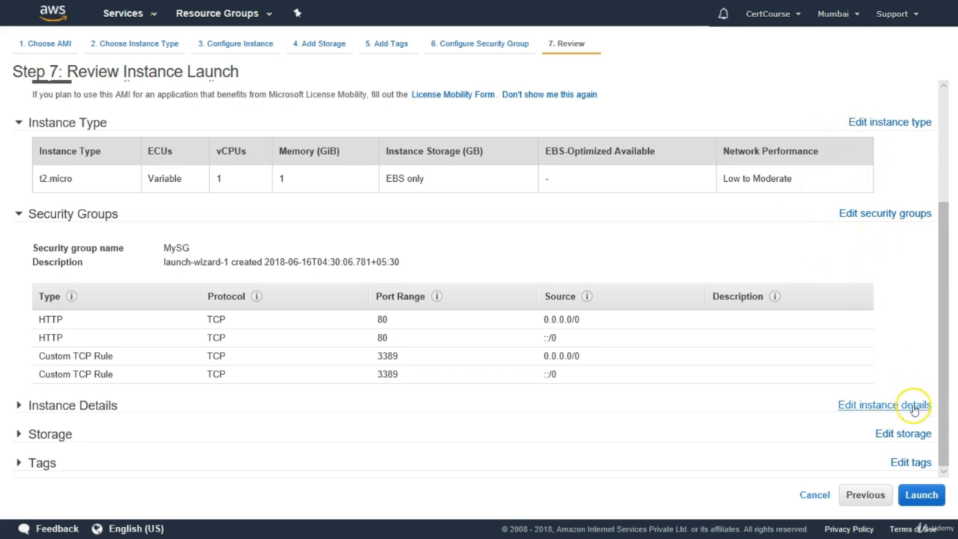
click(919, 494)
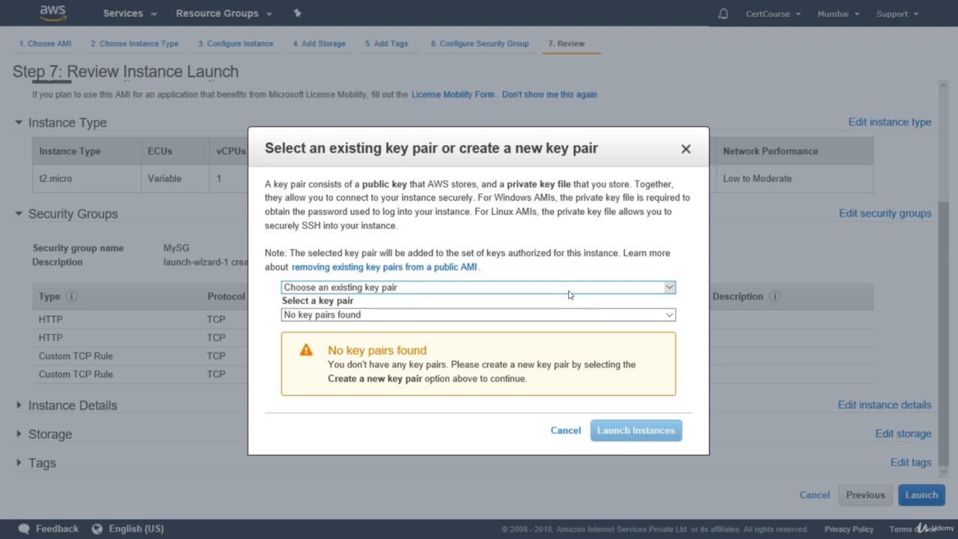
Create a new key pair named MyKeyPair and download and save its private key file MyKeyPair.pem.
click(483, 315)
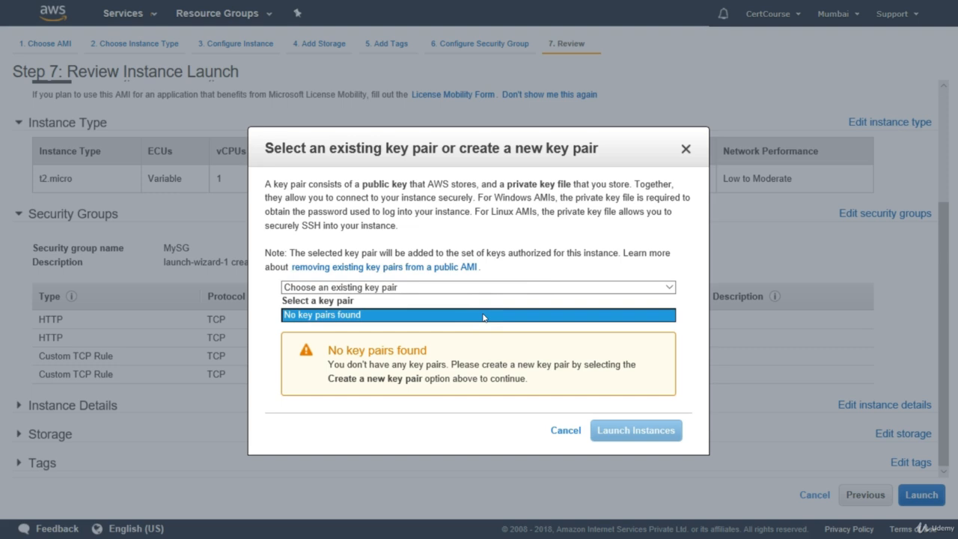
click(494, 287)
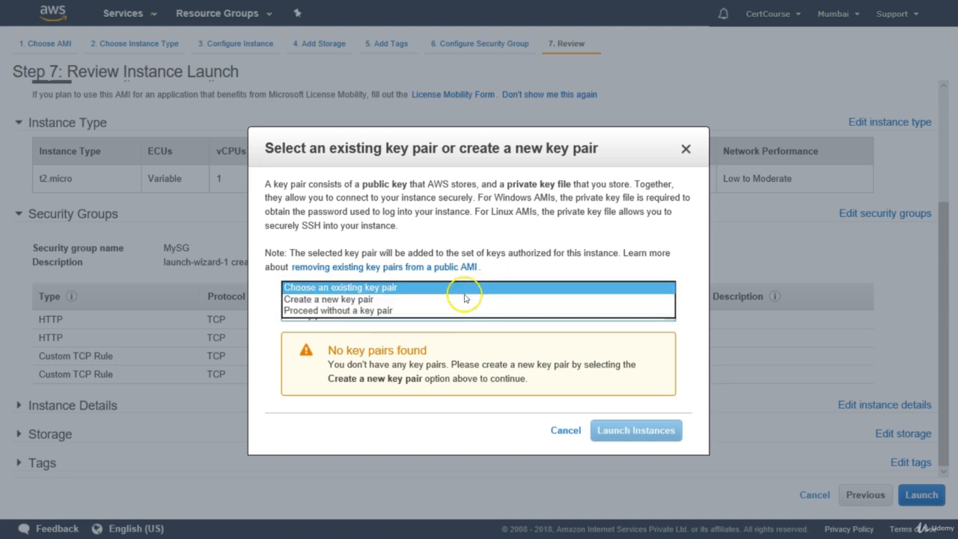
click(453, 299)
click(402, 318)
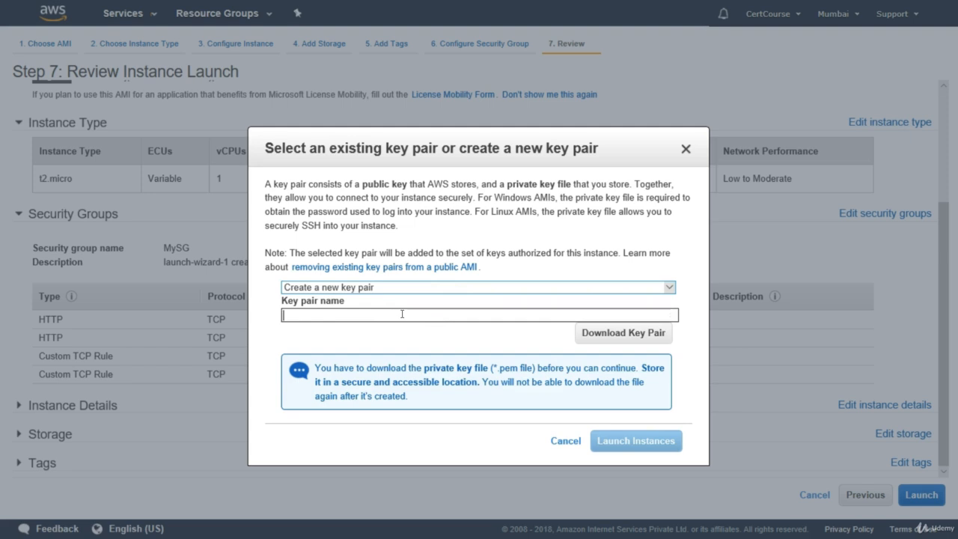
text(MyKeyPair)
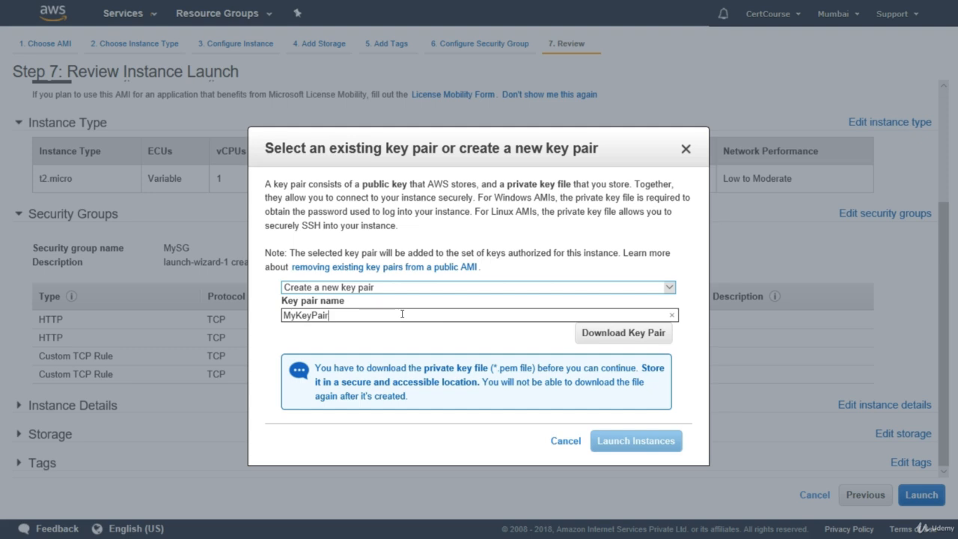
click(516, 321)
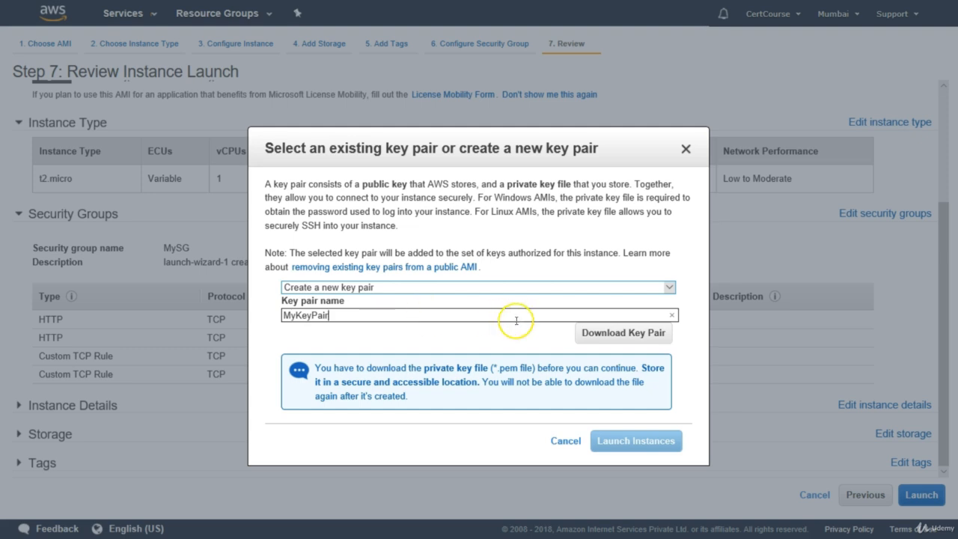
click(605, 334)
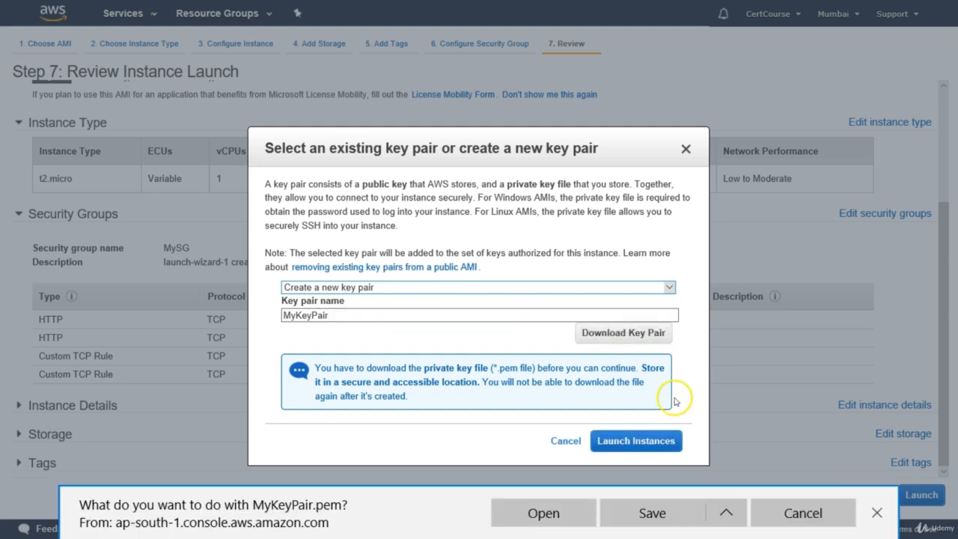
click(648, 515)
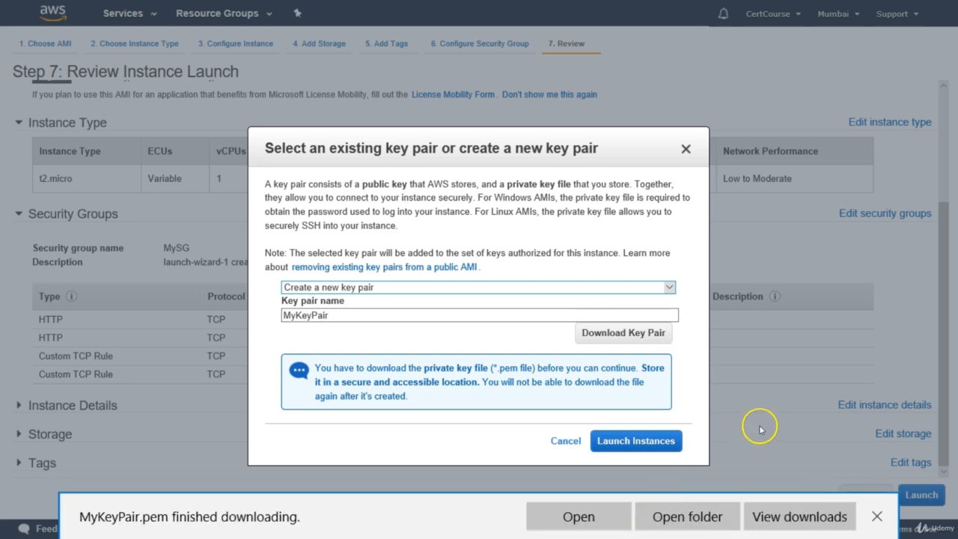
Launch the instance, open it from the launch status page and dismiss the download notification.
click(647, 443)
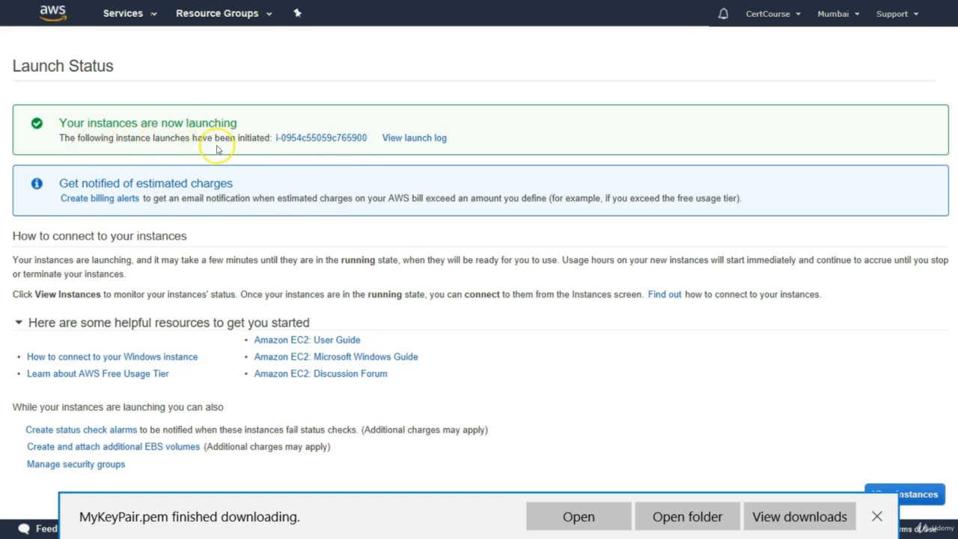
click(313, 141)
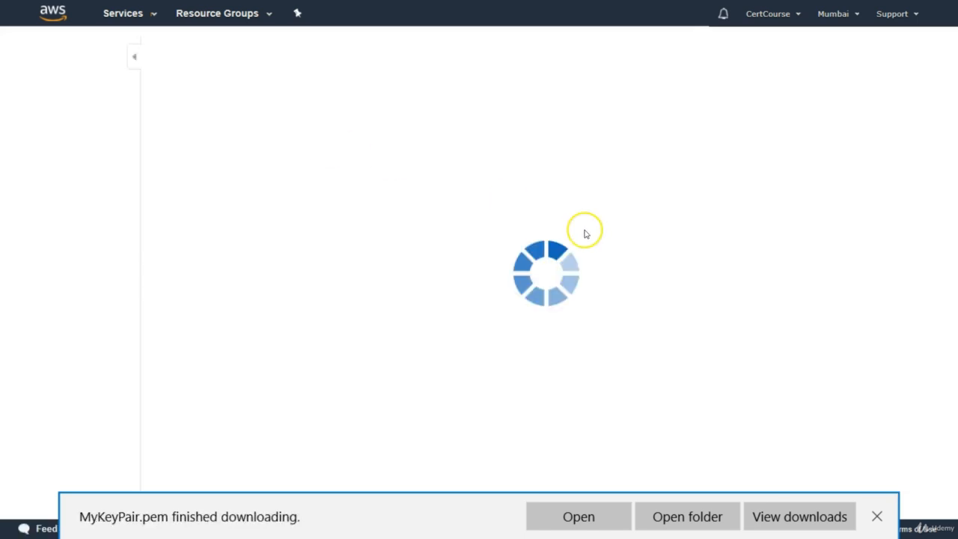
click(877, 517)
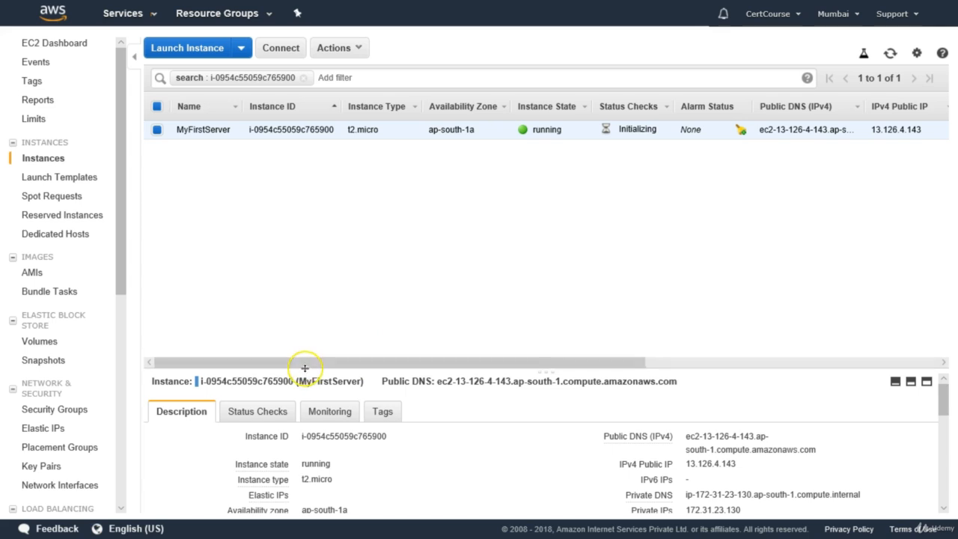
Examine the inbound rules of MySG in MyFirstServer's enlarged details and copy the instance's IPv4 public IP.
drag(305, 372, 307, 205)
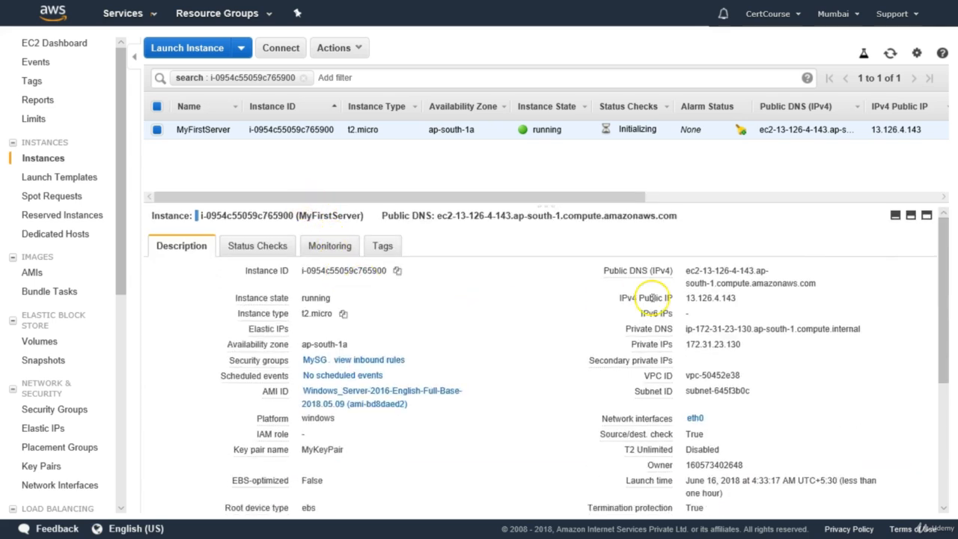
mouse_move(258, 374)
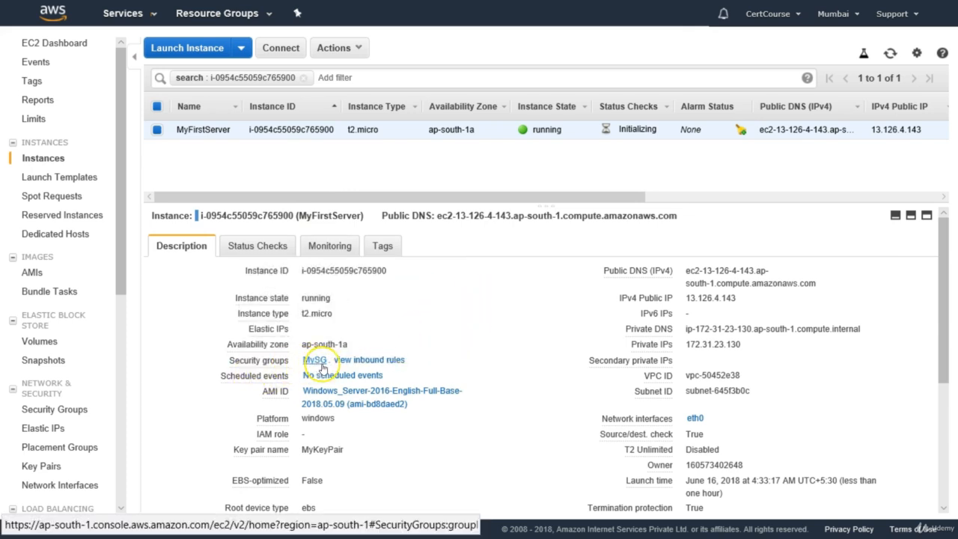
click(377, 361)
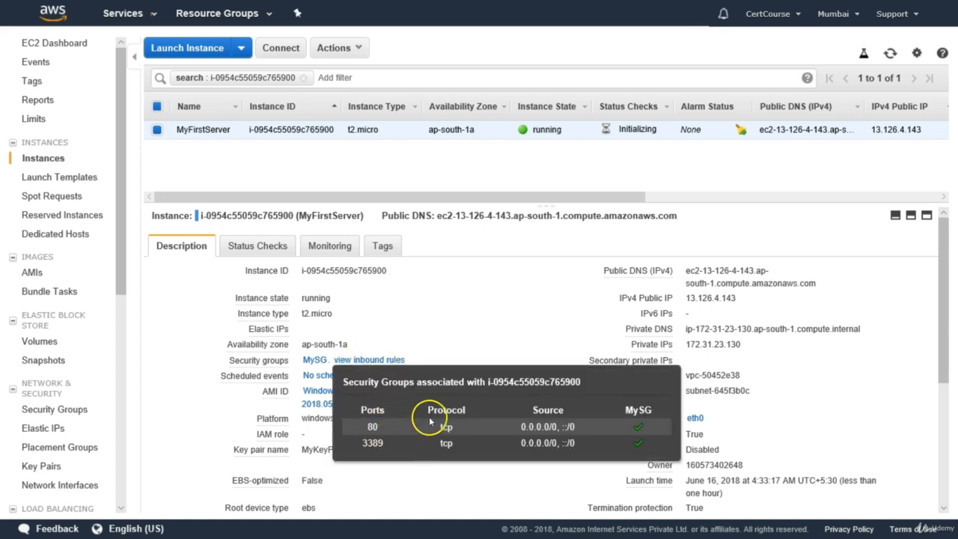
click(552, 315)
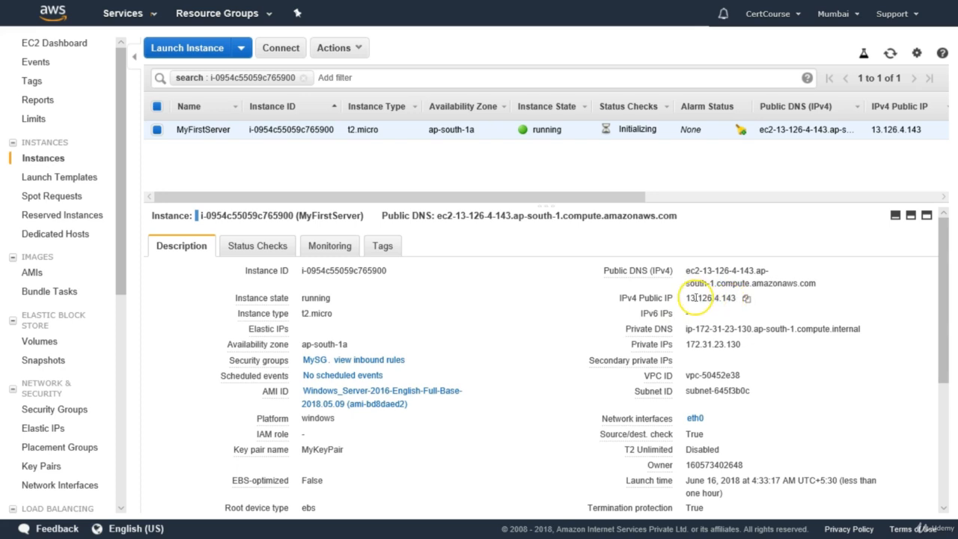
click(746, 298)
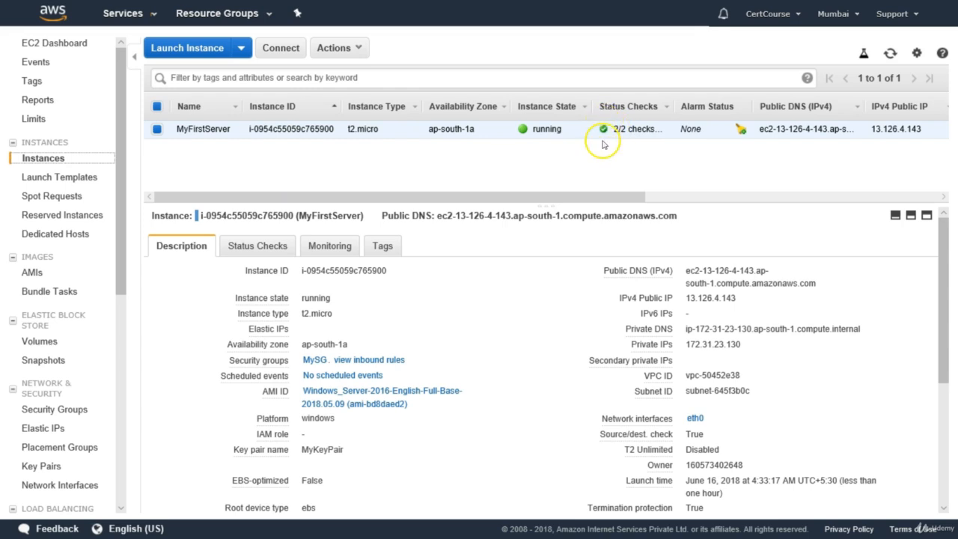
Review MyFirstServer's status checks and CloudWatch monitoring metrics, and return to its description.
click(262, 251)
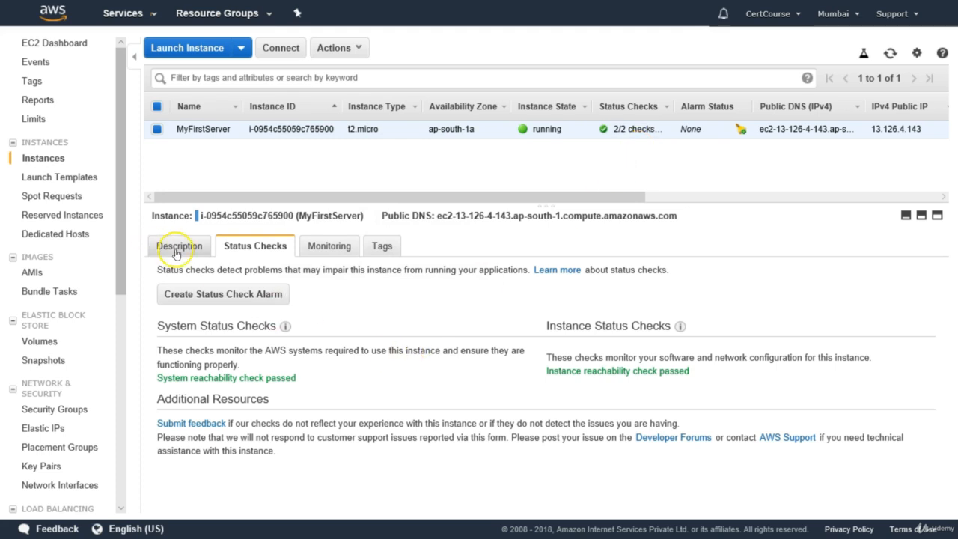
click(332, 247)
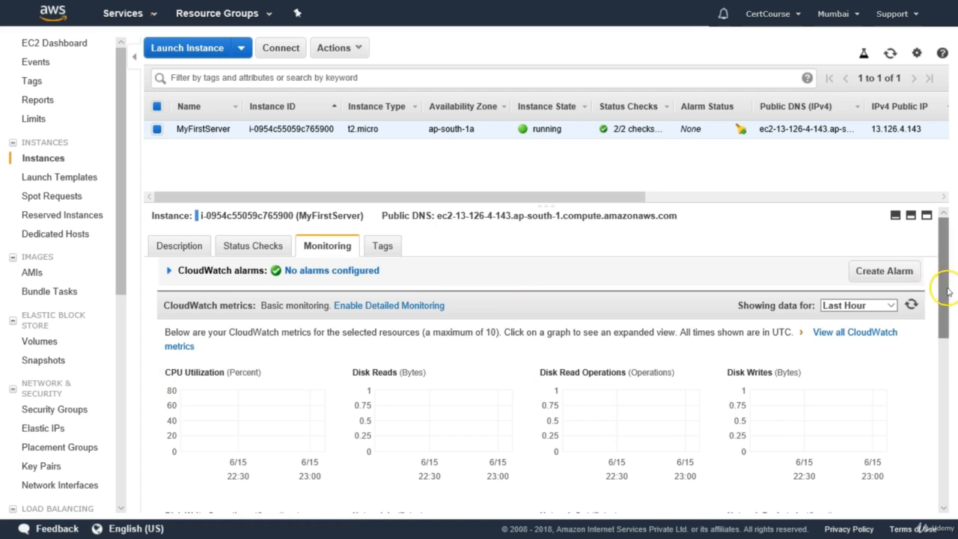
mouse_move(947, 292)
mouse_down()
mouse_move(943, 445)
mouse_move(952, 414)
mouse_move(944, 280)
mouse_up()
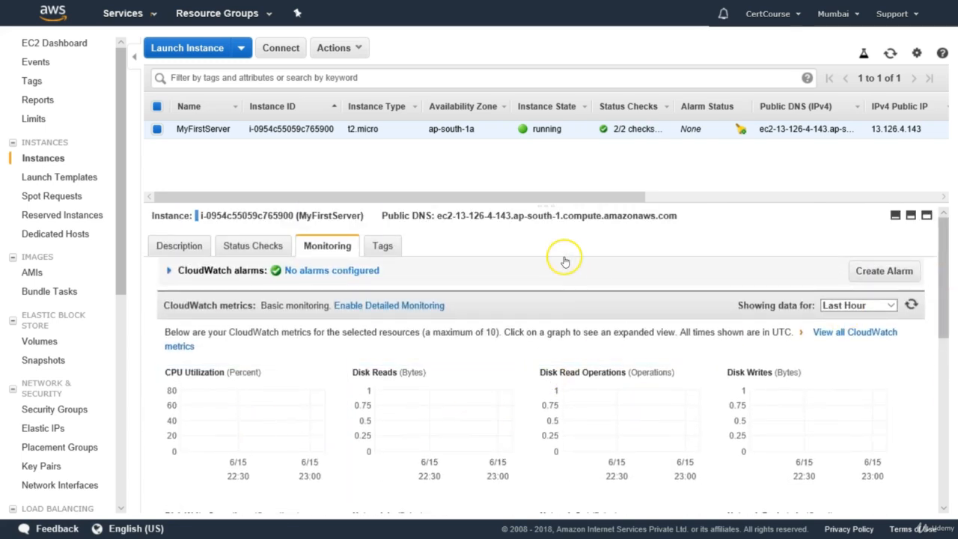
click(179, 247)
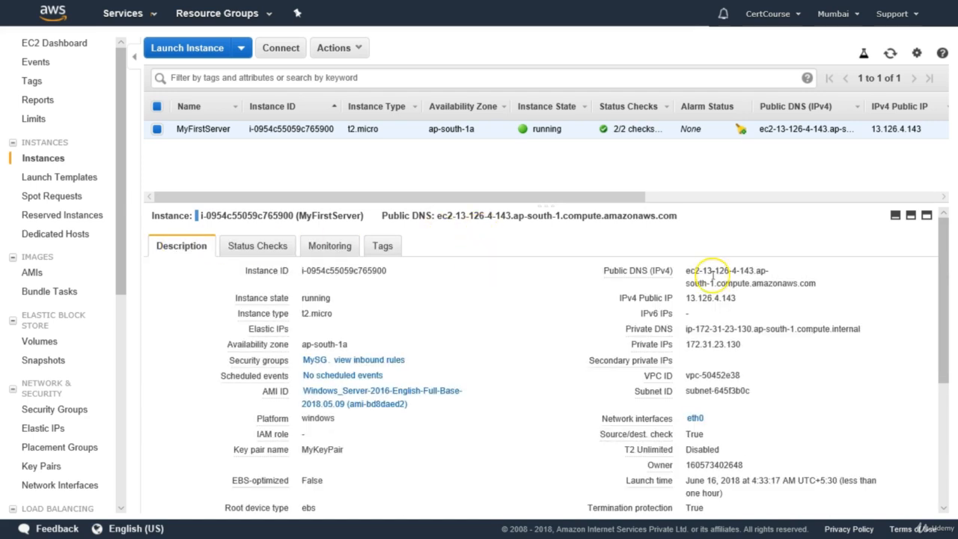
Review the rest of MyFirstServer's description, including its termination protection, monitoring, root device and key pair name.
drag(945, 279, 941, 413)
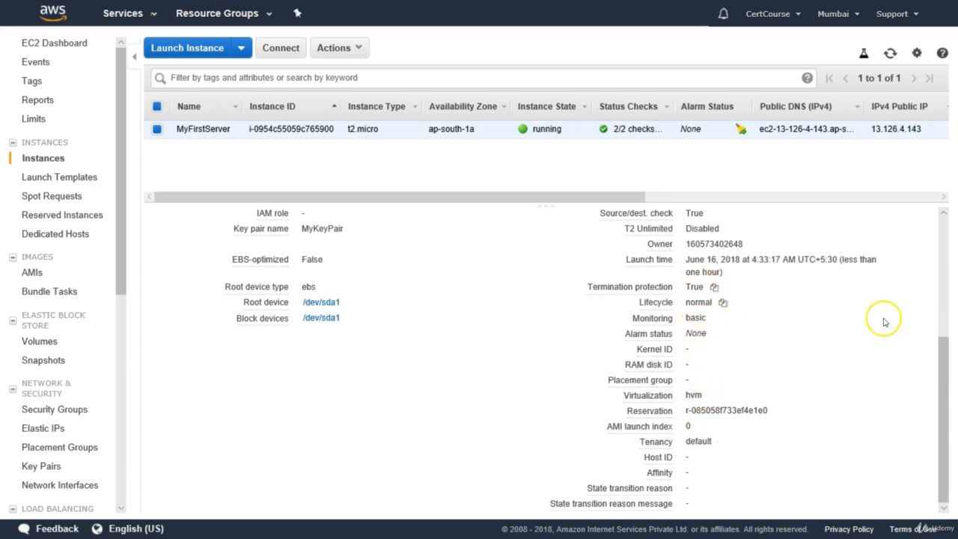
drag(943, 378, 941, 292)
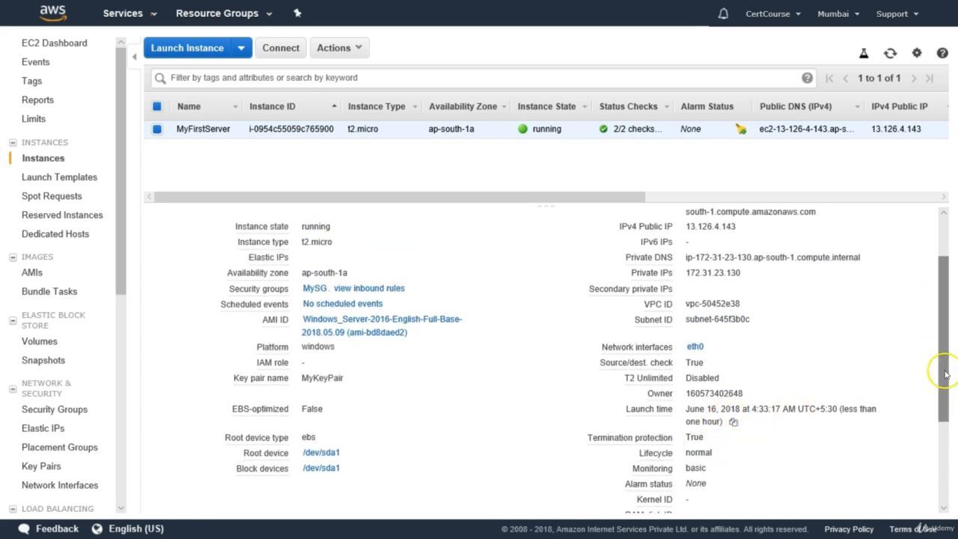
drag(944, 374, 941, 339)
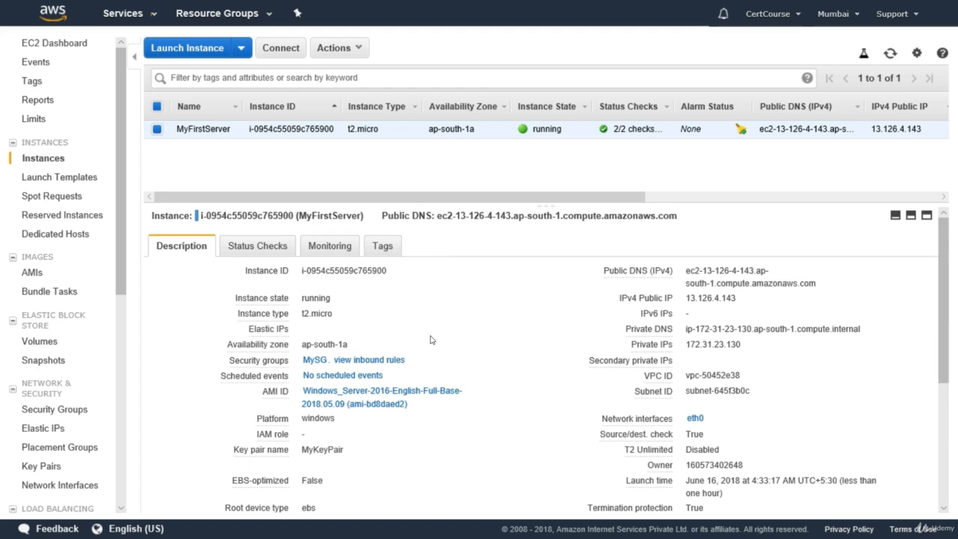
click(324, 448)
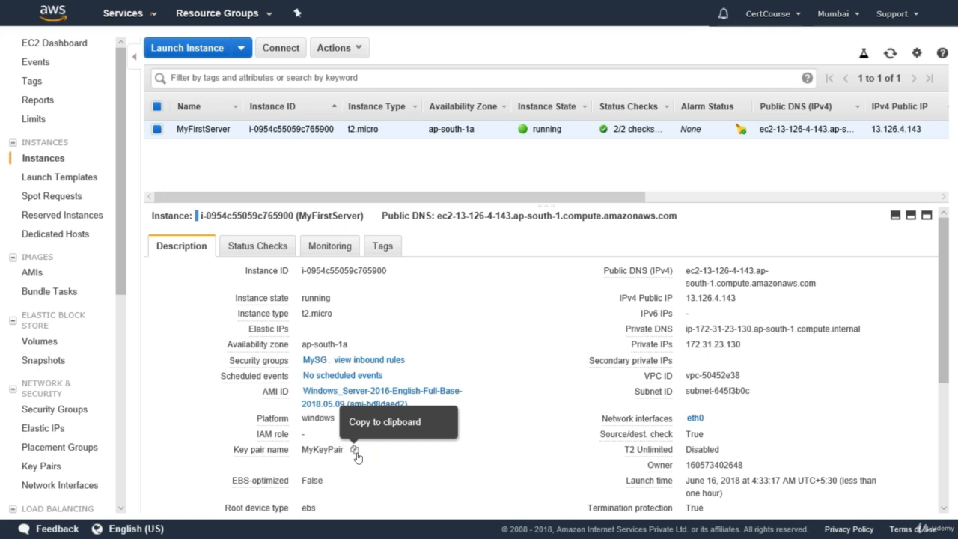
click(511, 329)
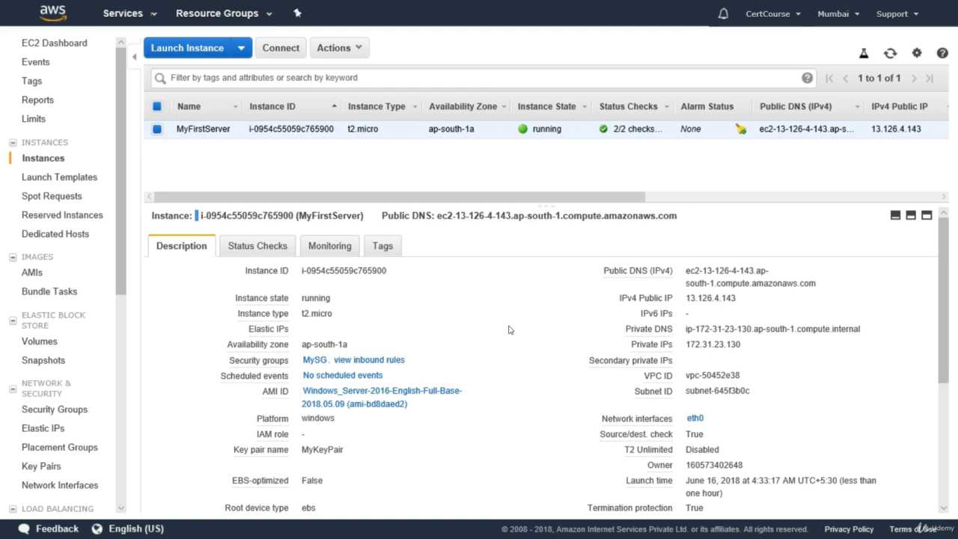
Examine the description and status checks of MyFirstServer's EBS volume in an enlarged details area, and return to the EC2 Dashboard.
click(40, 342)
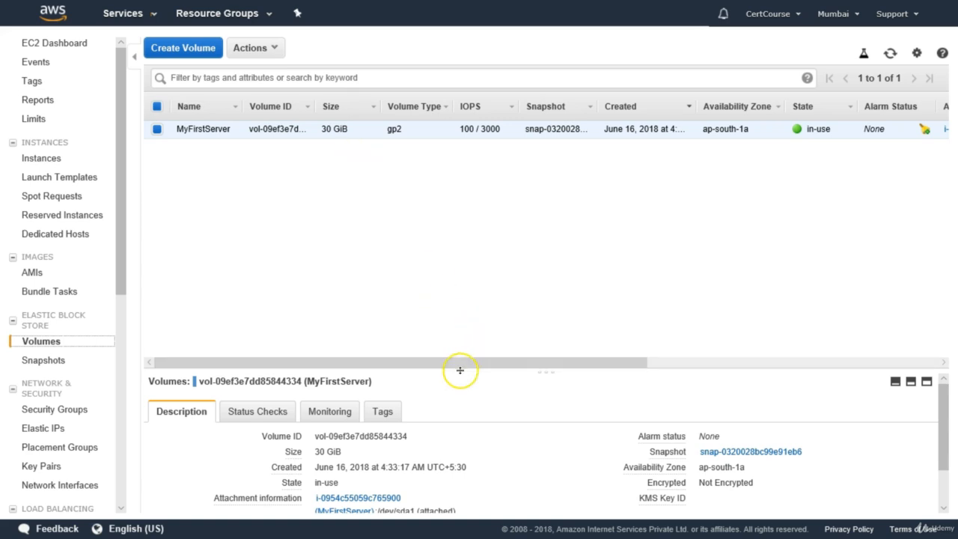
drag(461, 370, 455, 265)
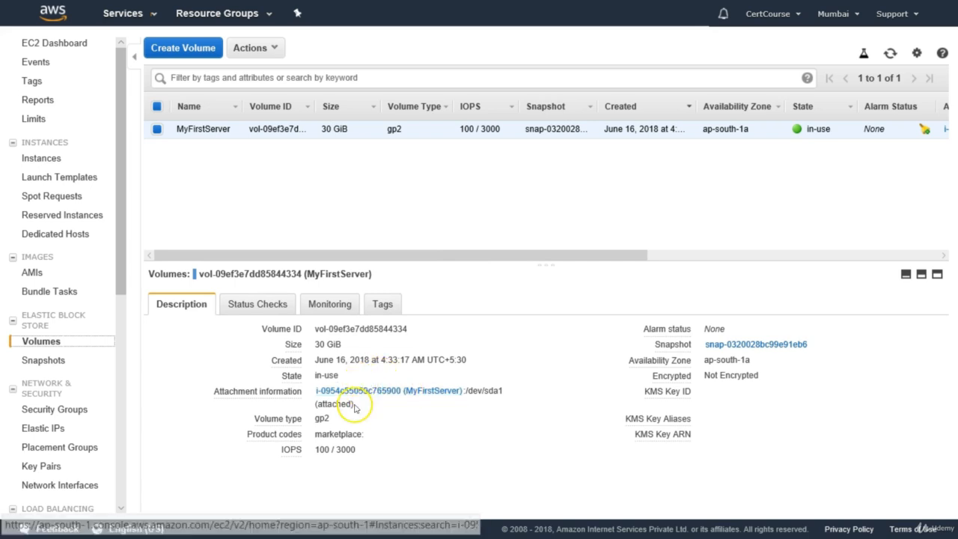
mouse_move(687, 367)
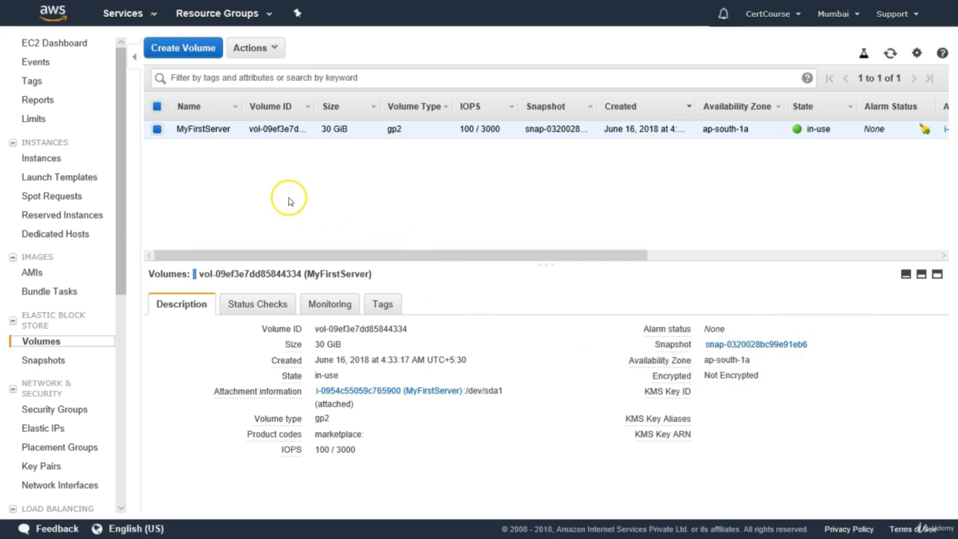
click(253, 307)
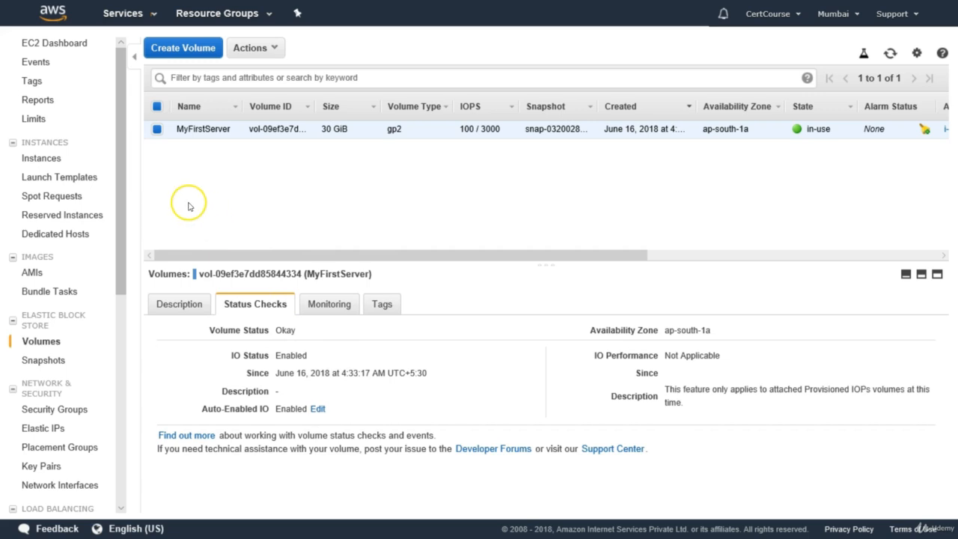
click(30, 42)
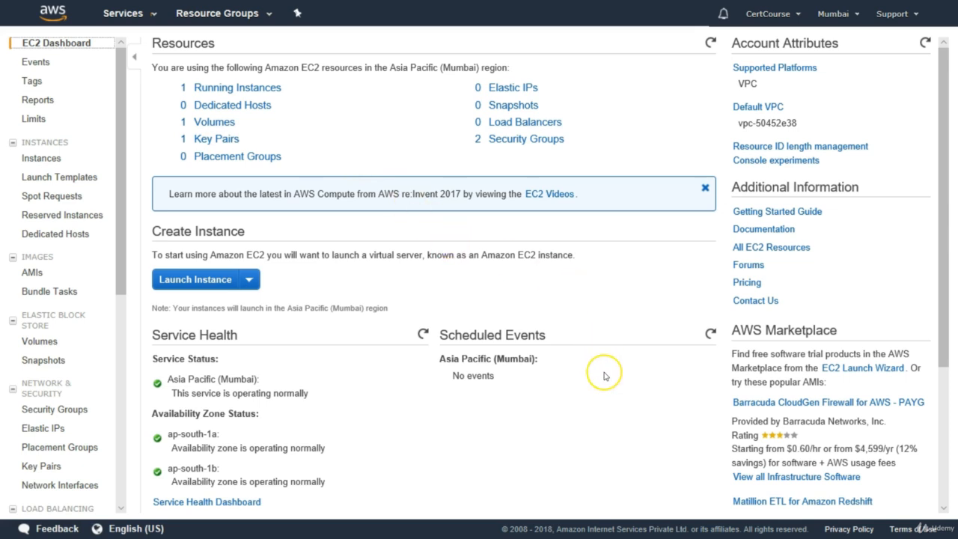
mouse_move(612, 532)
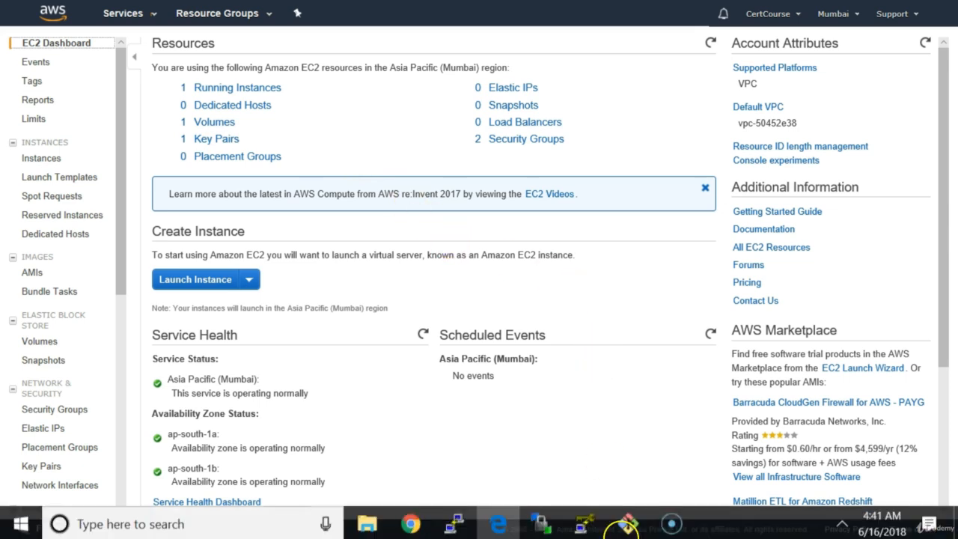